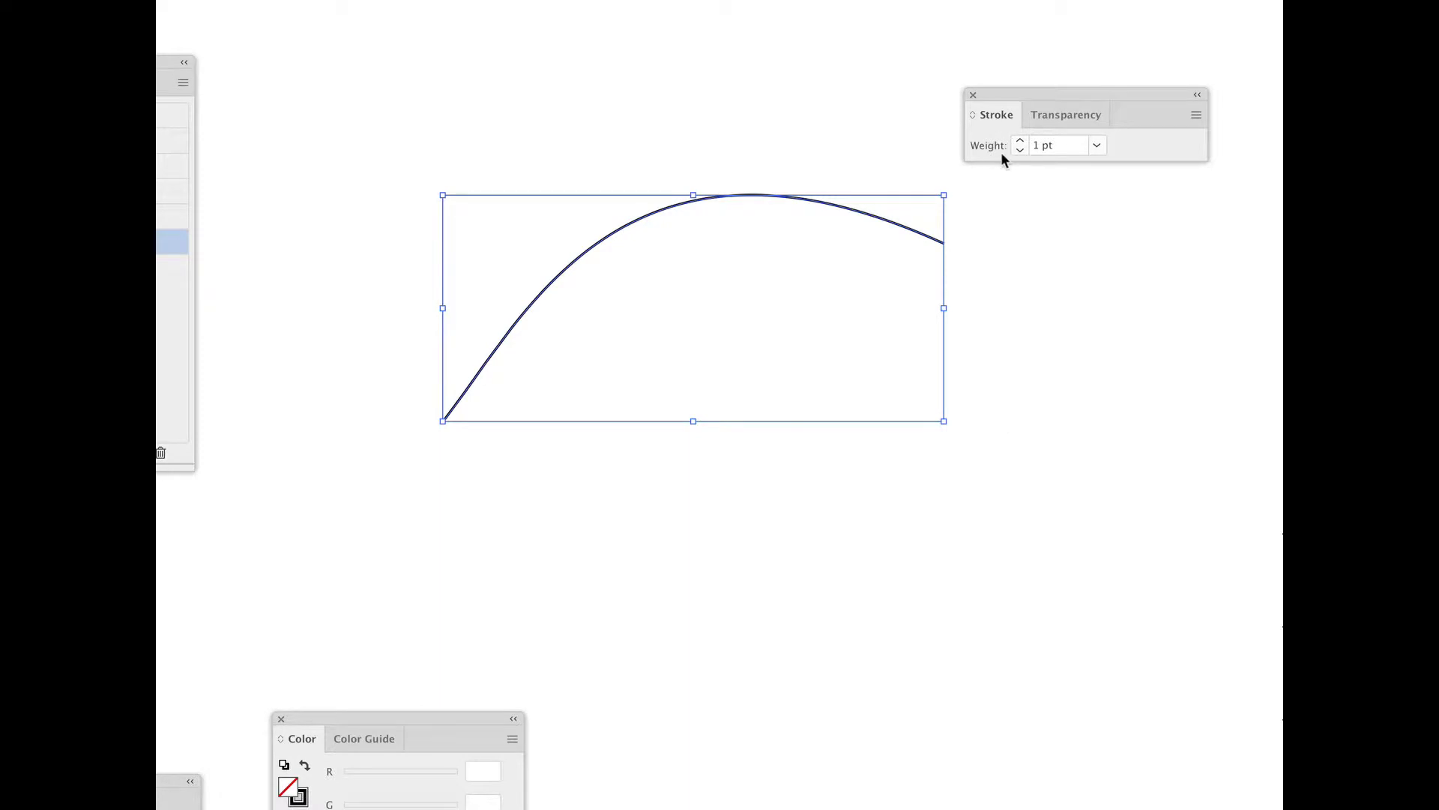
# Step: Show the full stroke options for the 1 pt curve, including cap, corner, dashes and arrowheads
pyautogui.click(1196, 115)
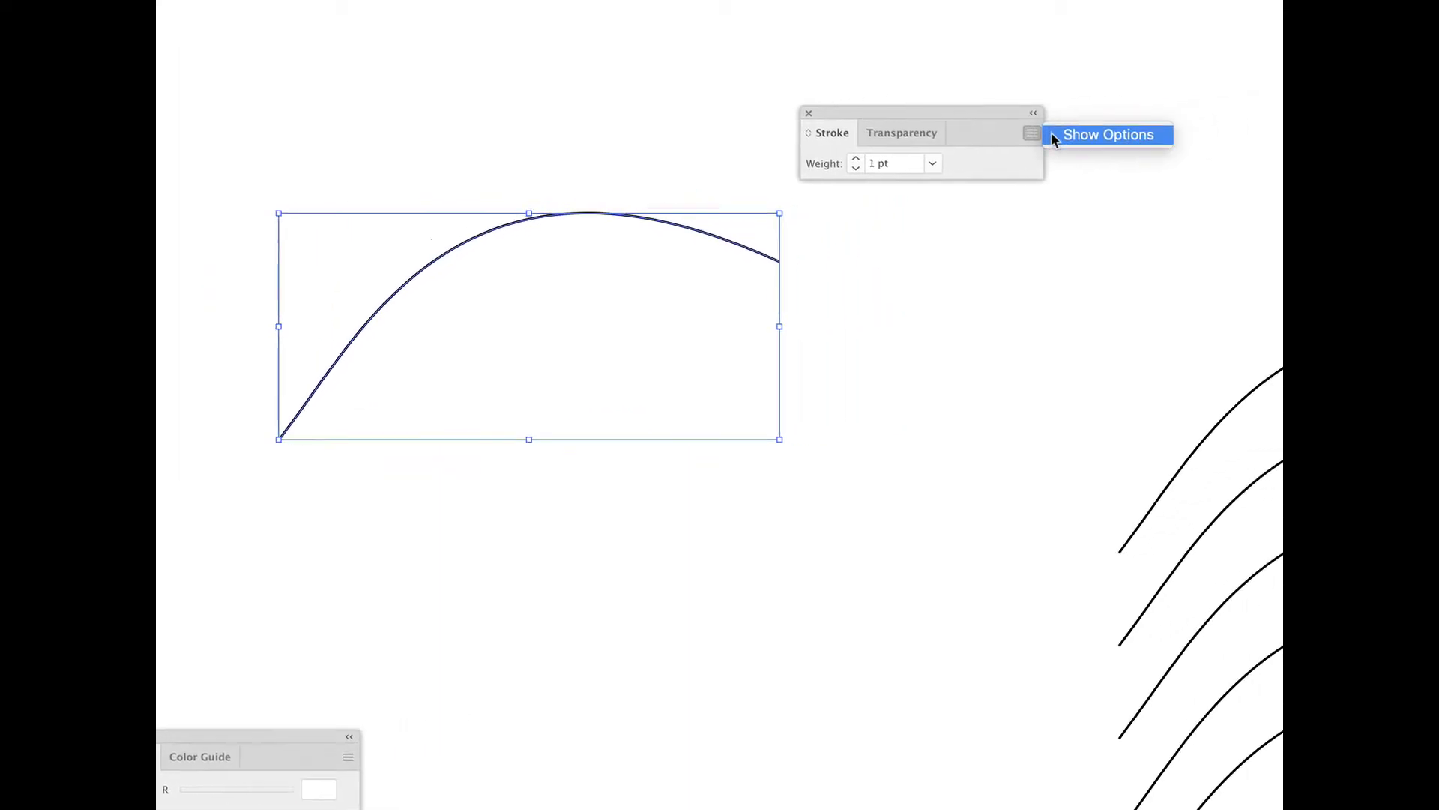
pyautogui.click(993, 142)
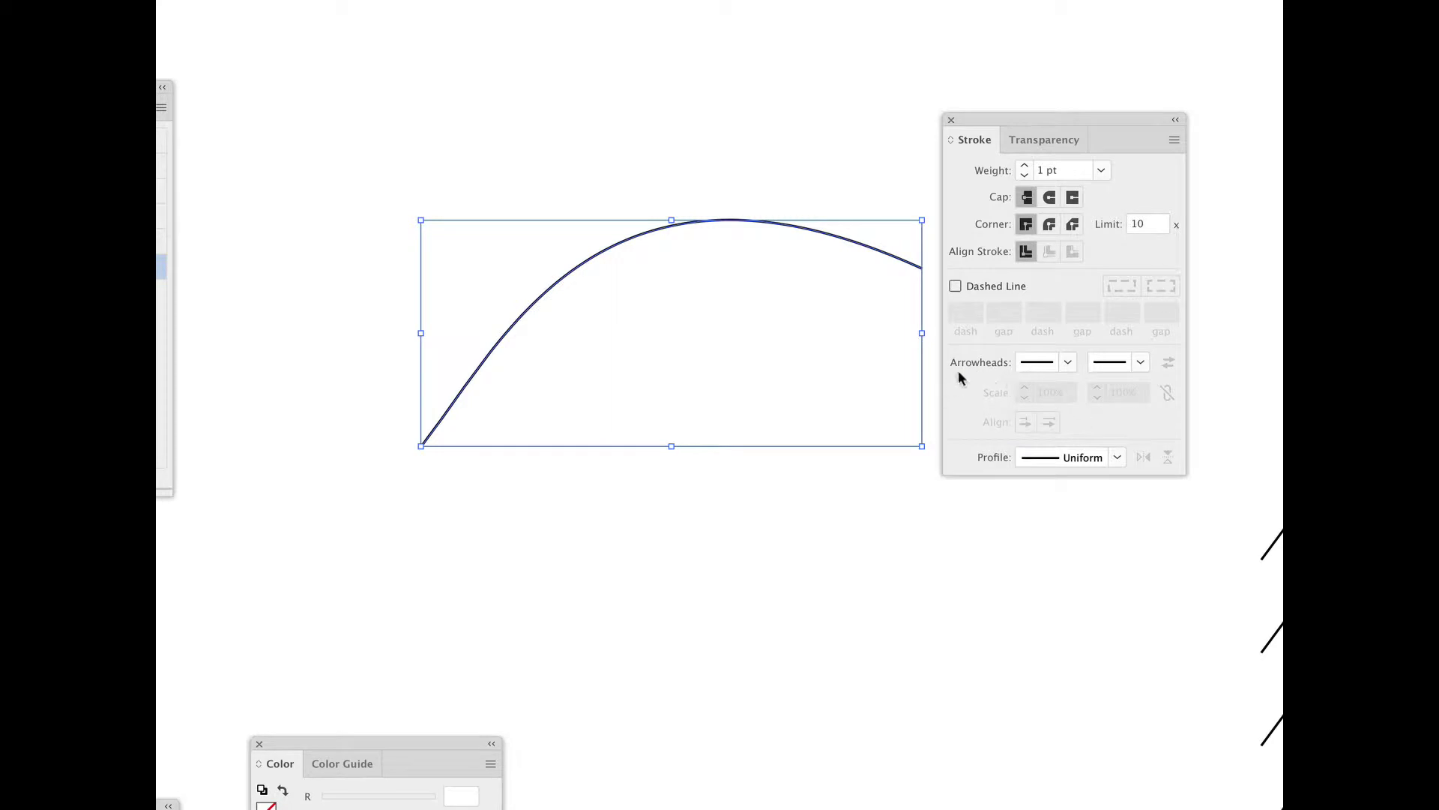
# Step: Set the curve's end arrowhead to Arrow 21, a solid round dot
pyautogui.click(1139, 364)
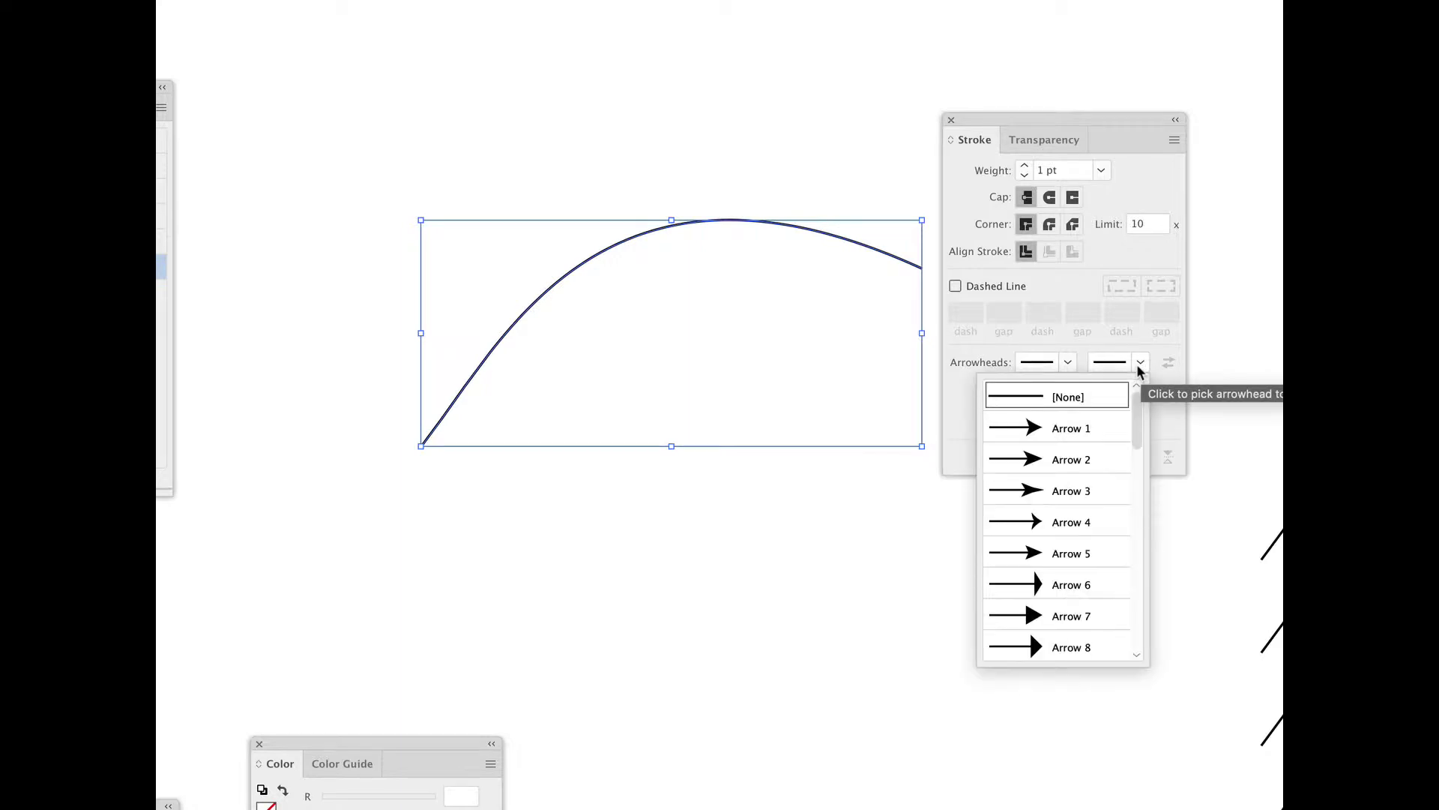
pyautogui.scroll(-6, 1124, 547)
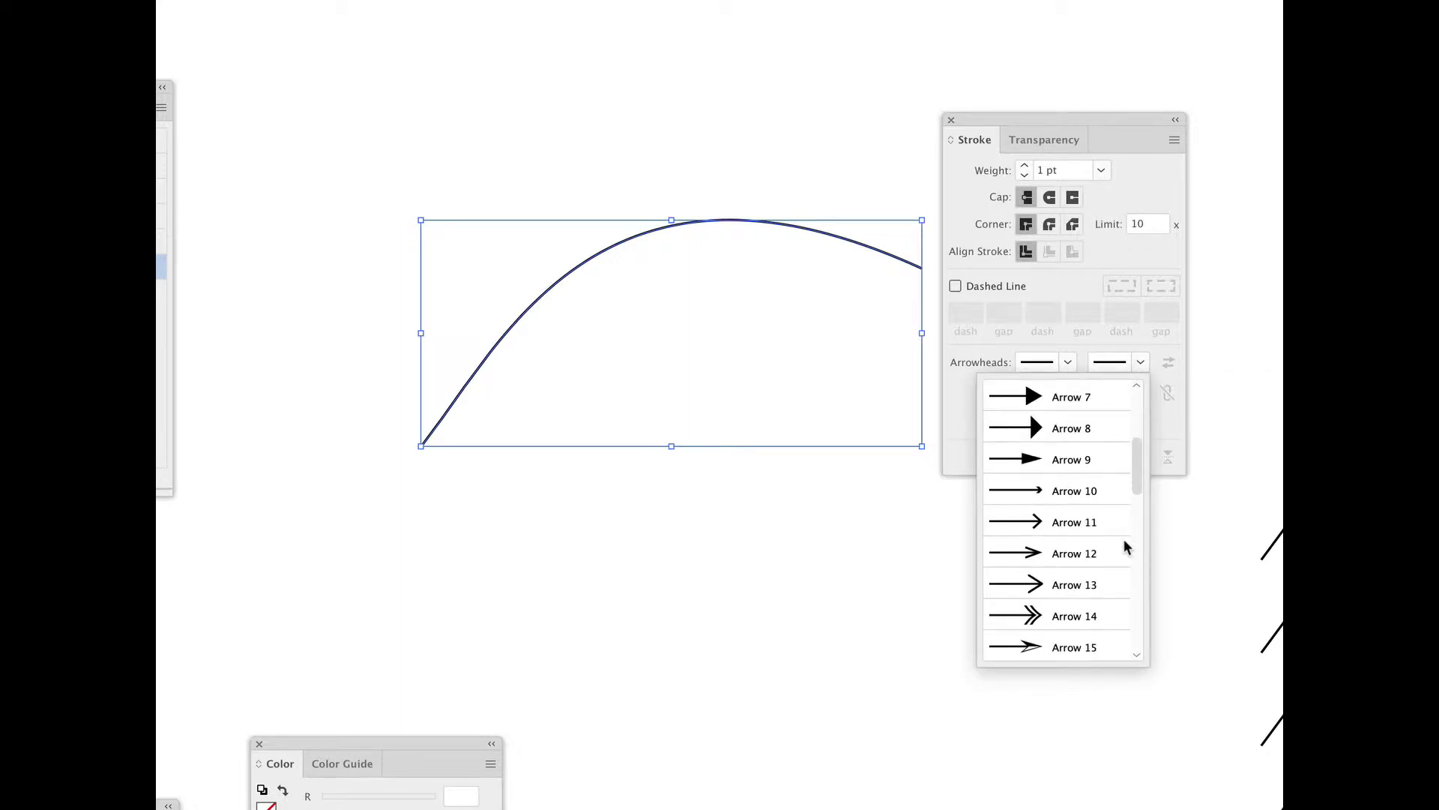
pyautogui.scroll(-8, 1125, 547)
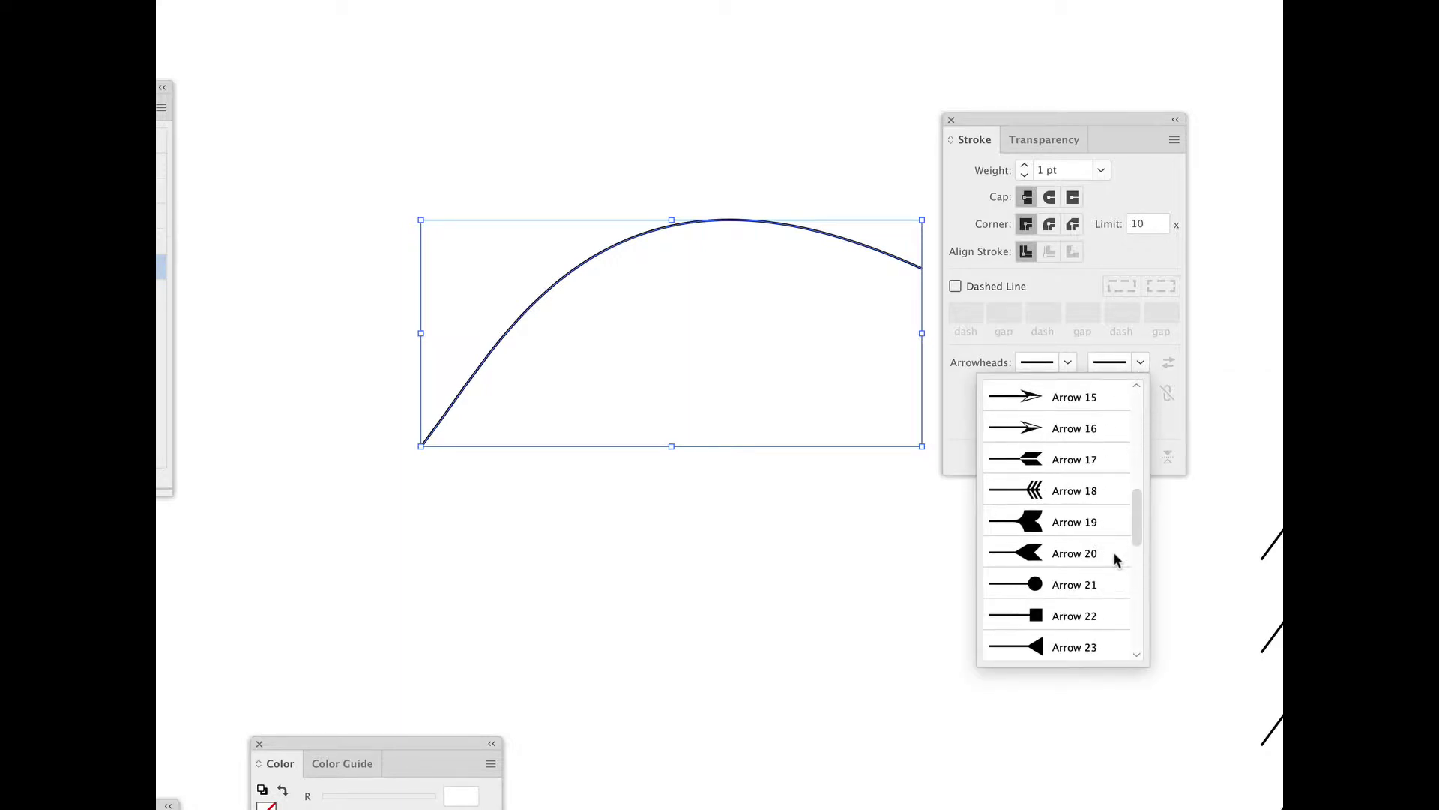
pyautogui.scroll(-9, 1110, 556)
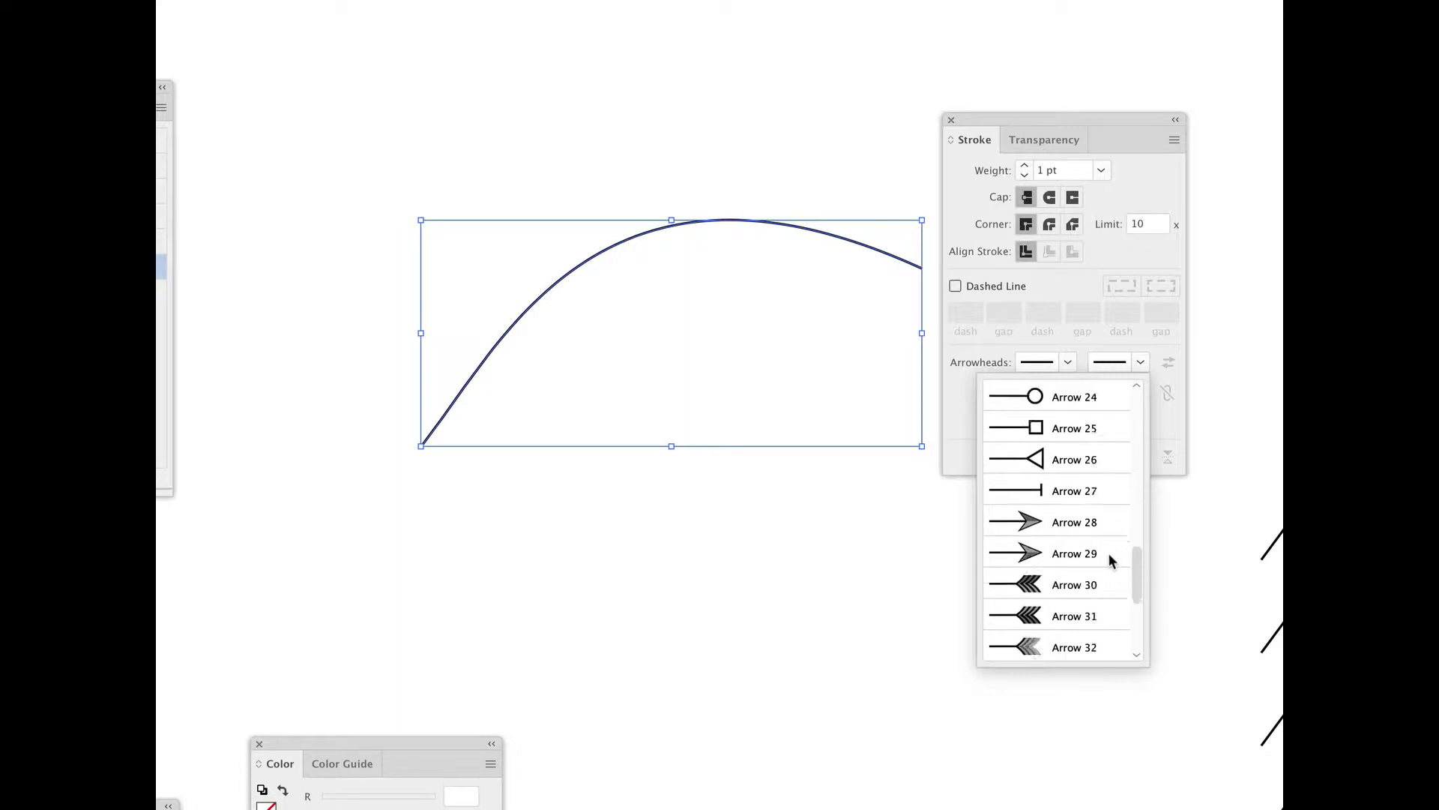
pyautogui.scroll(-7, 1110, 555)
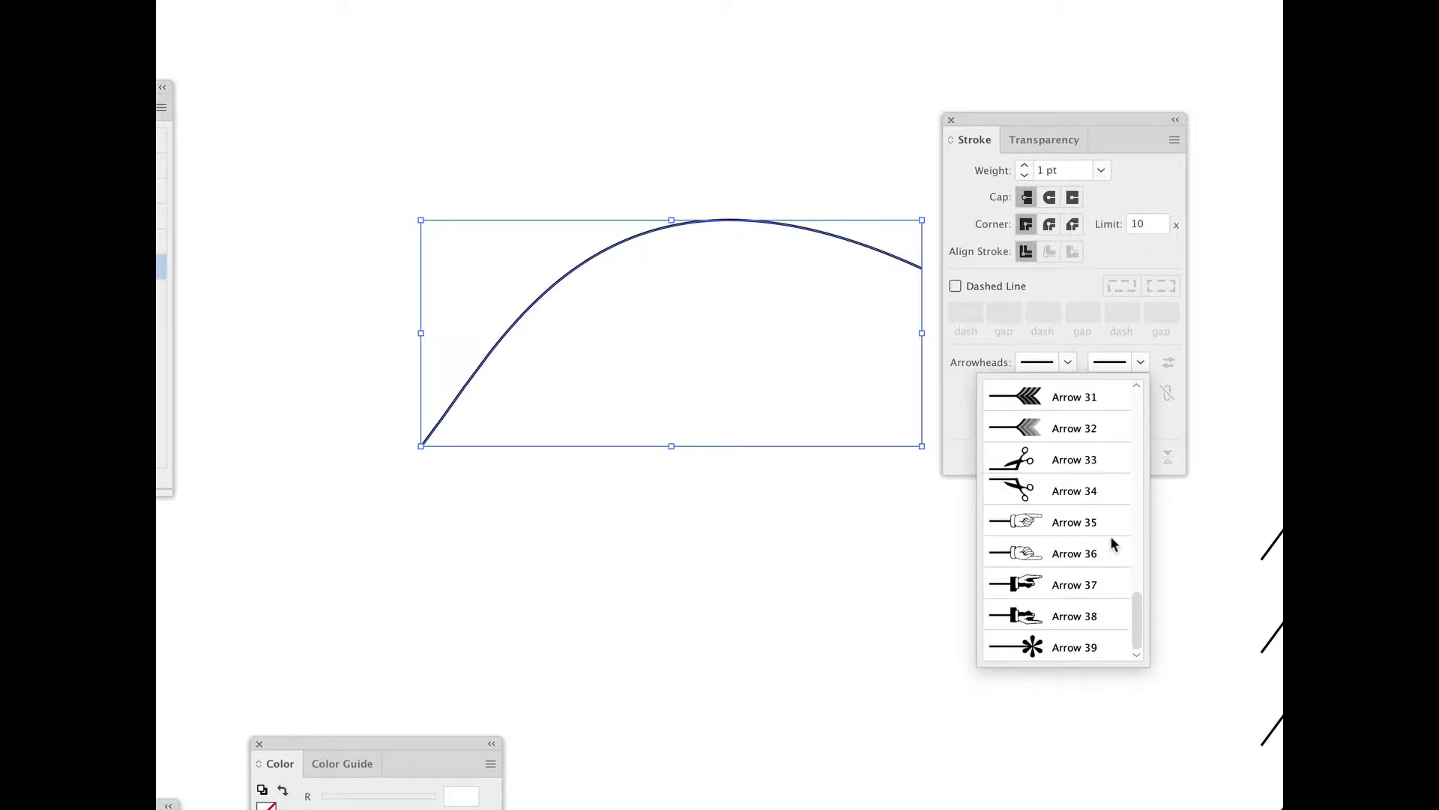
pyautogui.scroll(12, 1111, 540)
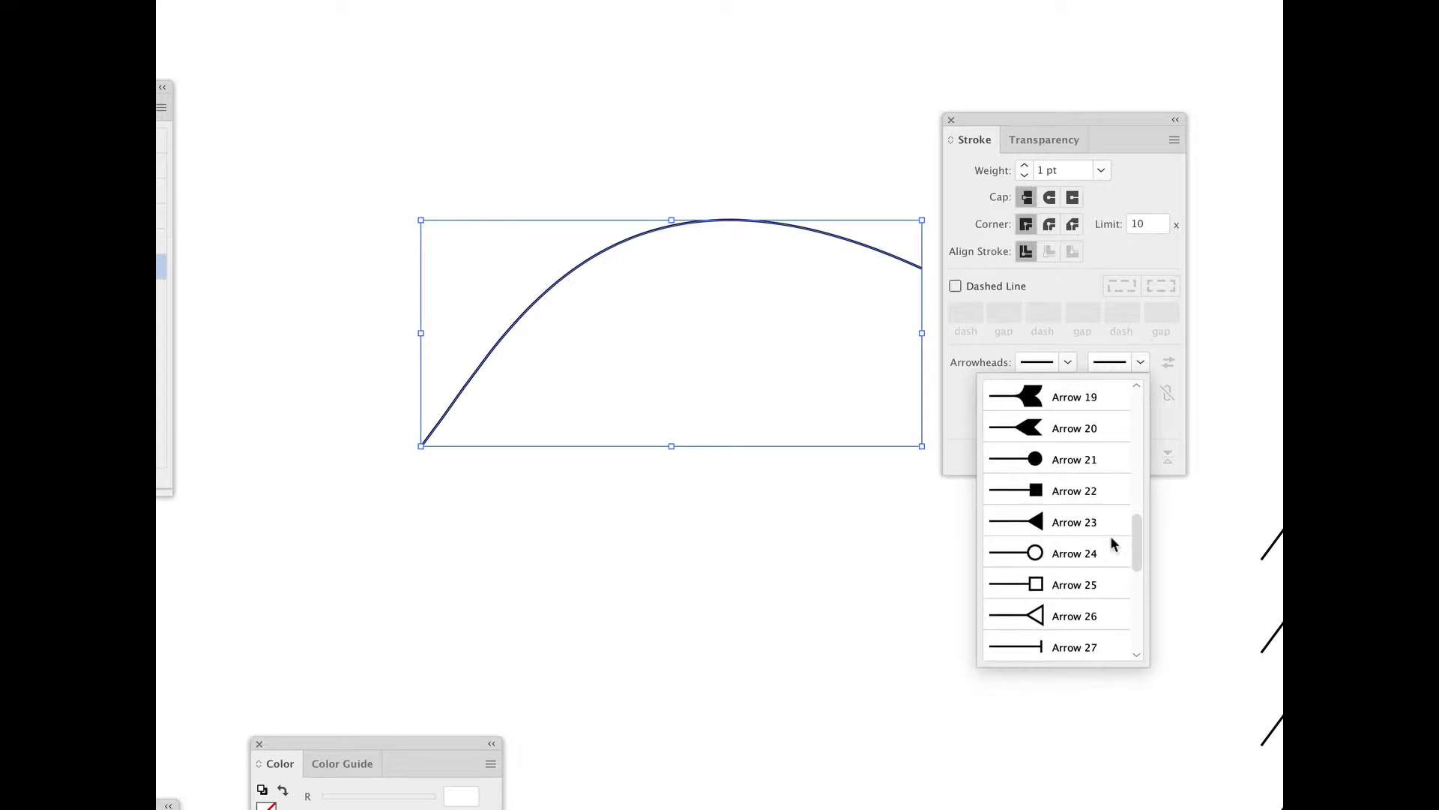
pyautogui.scroll(1, 1111, 543)
pyautogui.click(1049, 489)
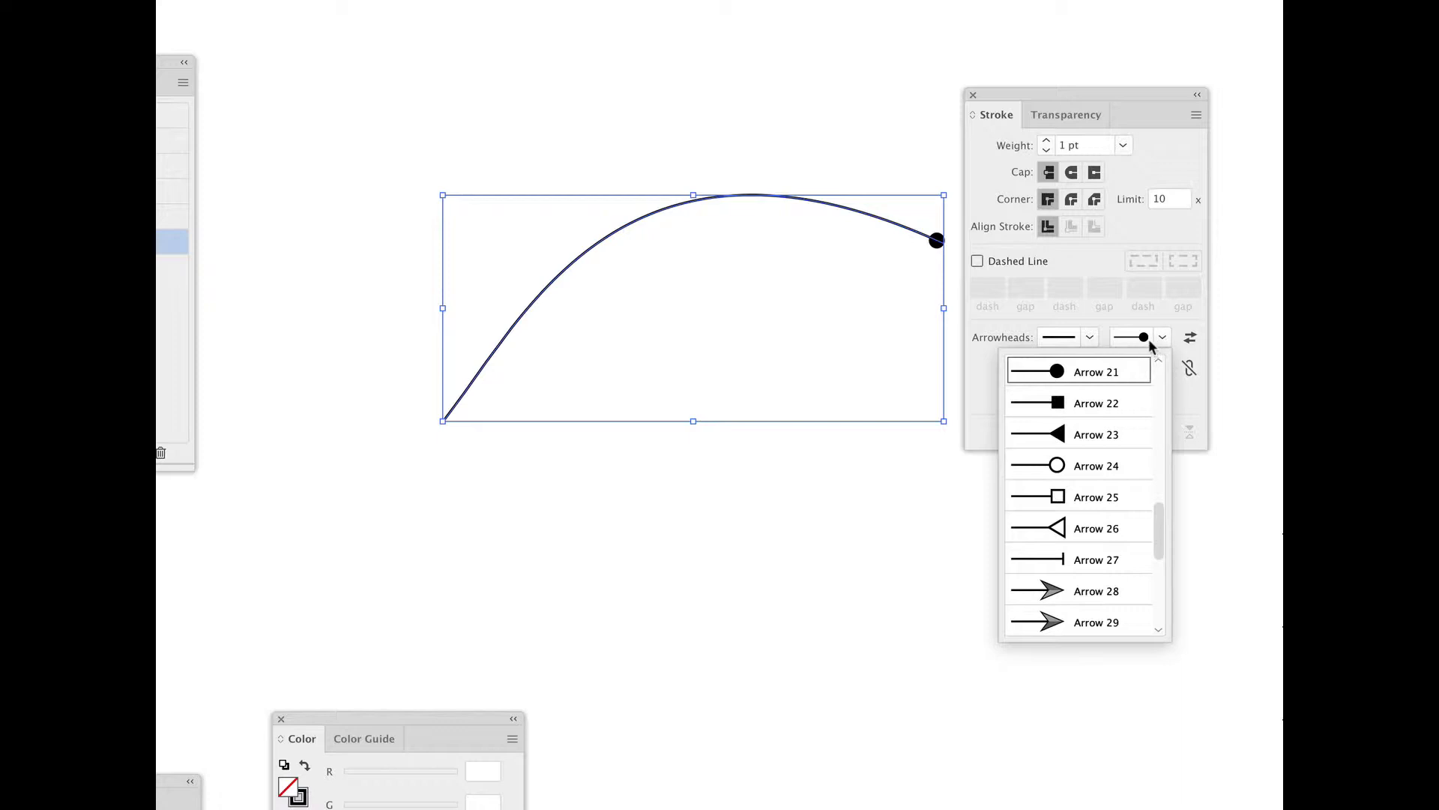
# Step: Raise the end arrowhead scale from 100% to 187%
pyautogui.click(1136, 339)
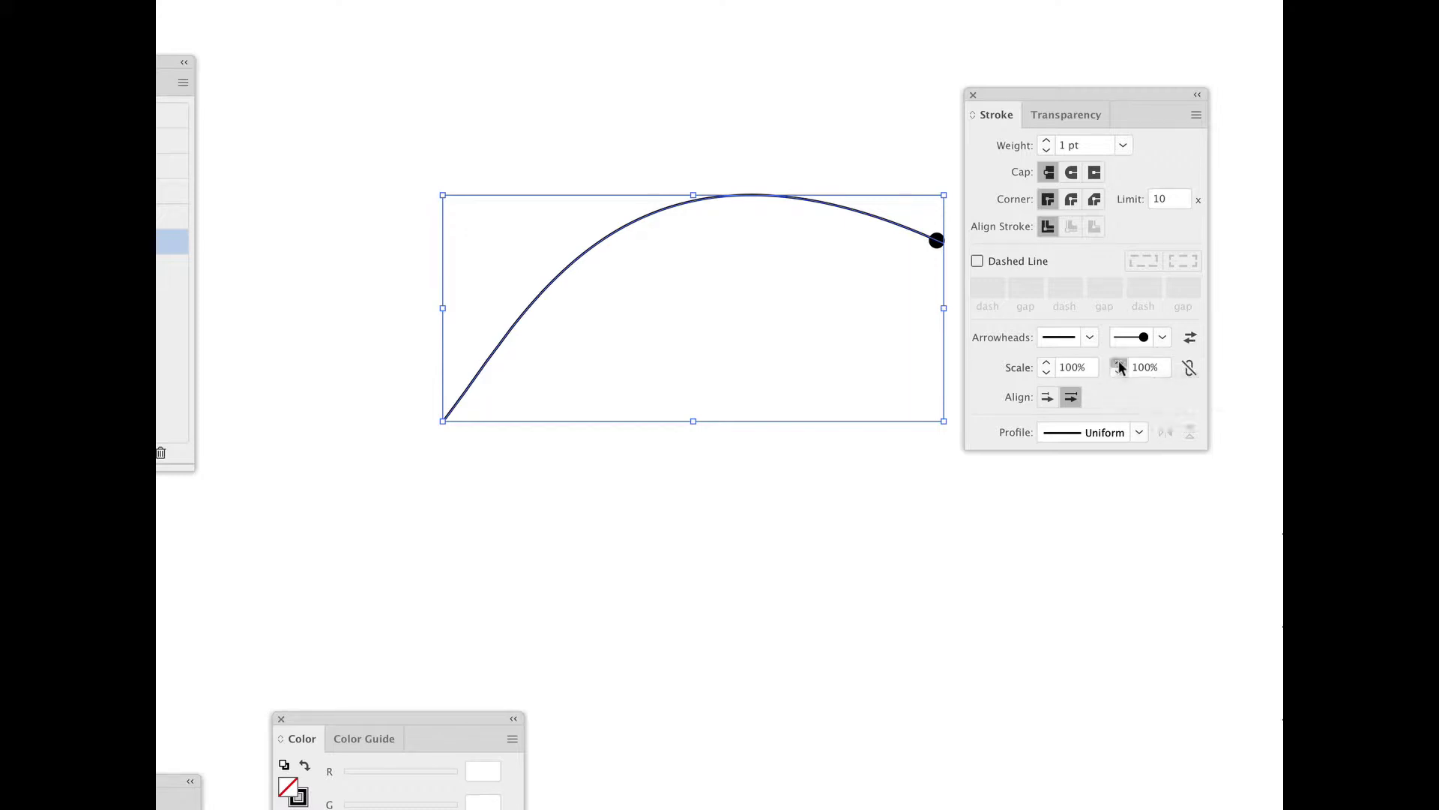
pyautogui.click(1119, 364)
pyautogui.click(1118, 364)
pyautogui.click(1118, 364)
pyautogui.click(1118, 364)
pyautogui.click(1118, 363)
pyautogui.click(1119, 364)
pyautogui.click(1118, 364)
pyautogui.click(1119, 363)
pyautogui.click(1118, 364)
pyautogui.click(1118, 364)
pyautogui.click(1119, 363)
pyautogui.click(1119, 363)
pyautogui.click(1118, 363)
pyautogui.click(1118, 364)
pyautogui.click(1118, 364)
pyautogui.click(1118, 364)
pyautogui.click(1119, 364)
pyautogui.click(1118, 364)
pyautogui.click(1118, 364)
pyautogui.click(1119, 363)
pyautogui.click(1118, 363)
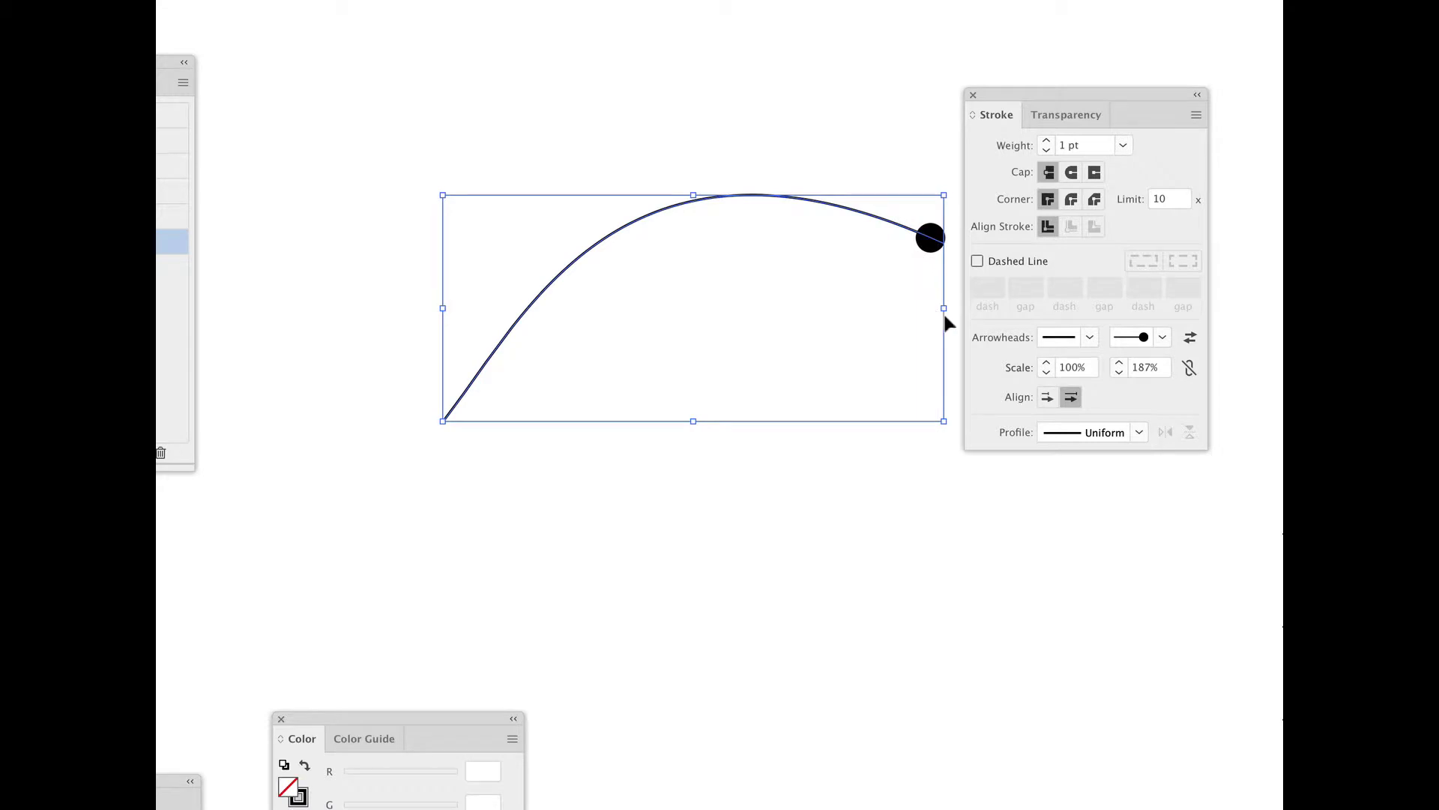
pyautogui.click(1190, 340)
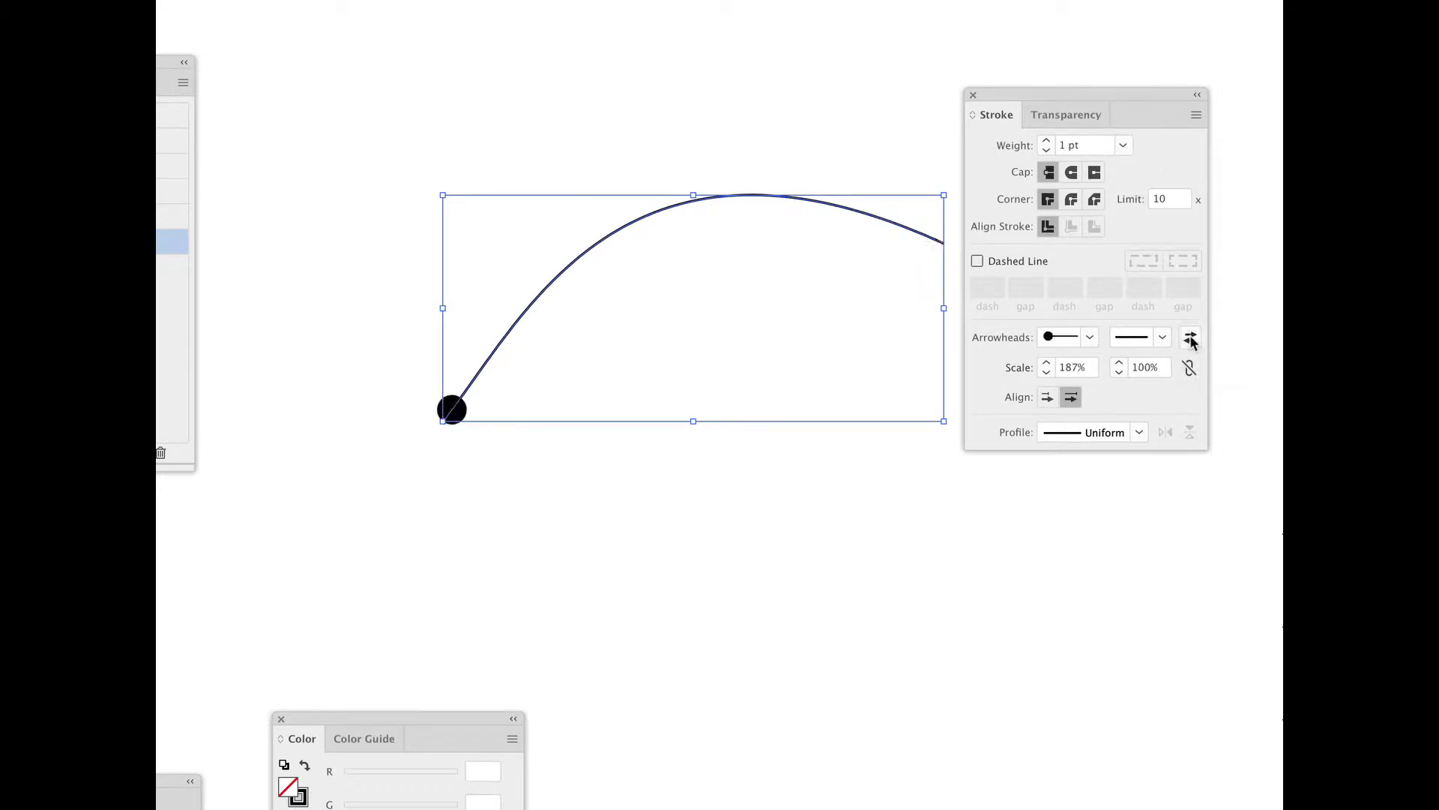
pyautogui.click(1190, 340)
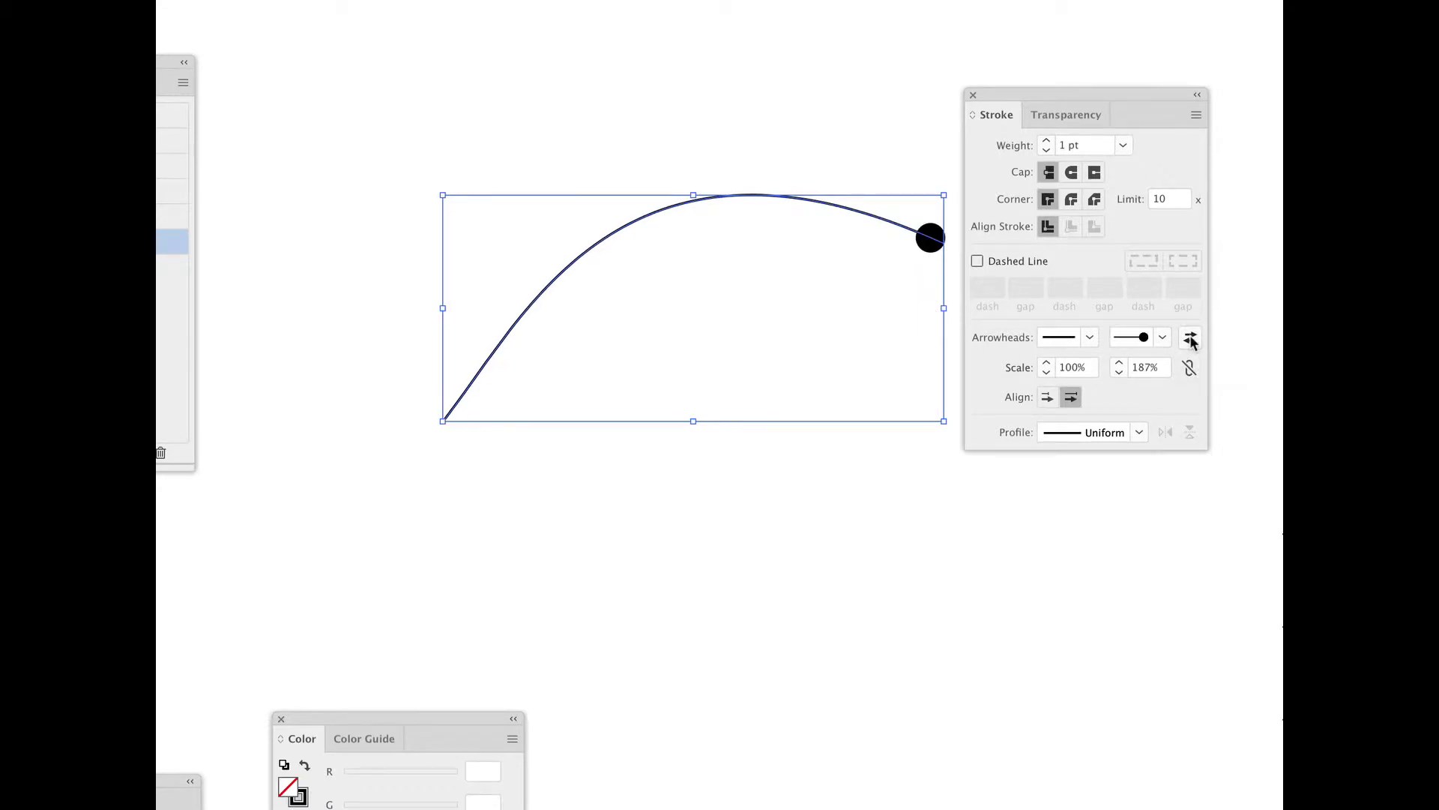
pyautogui.click(1047, 400)
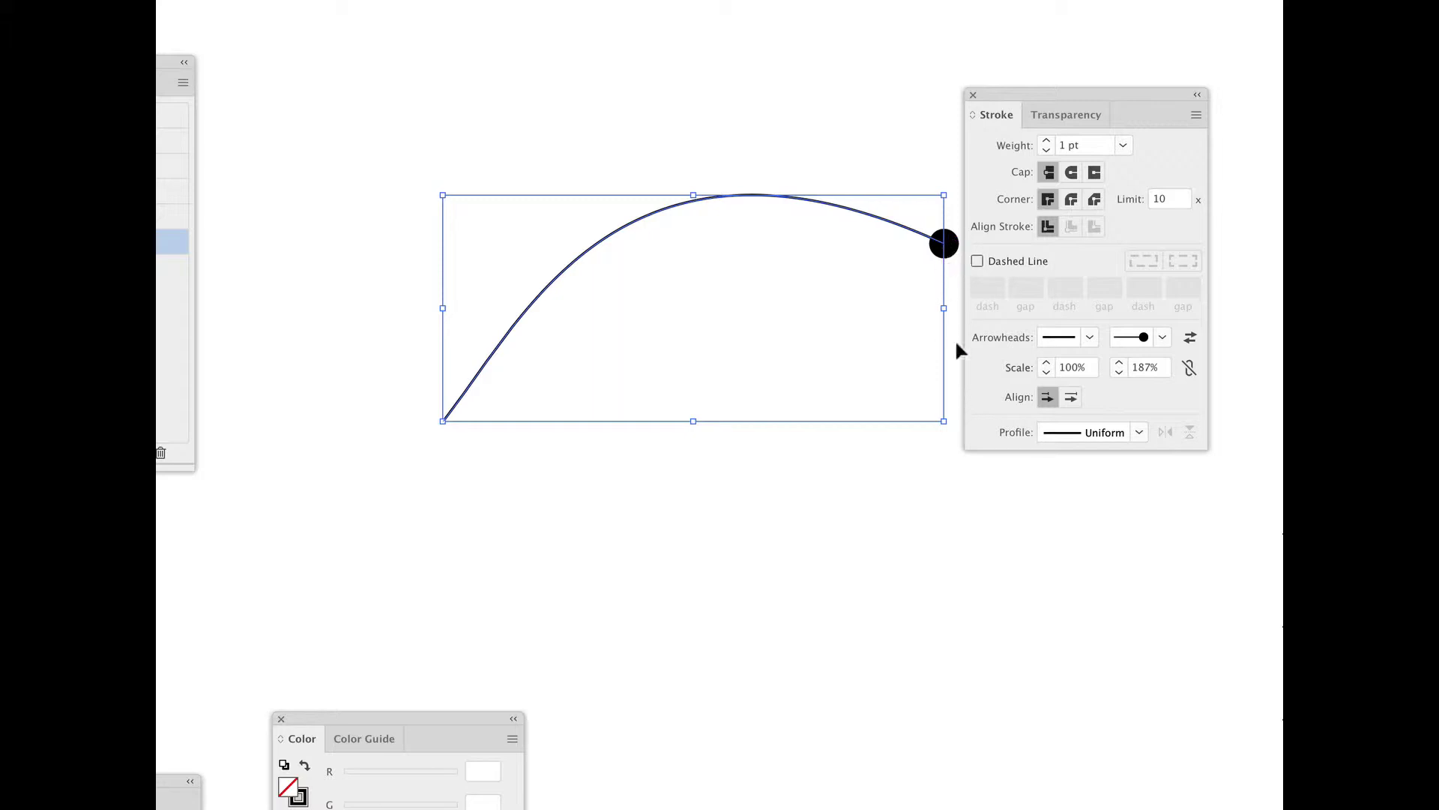
pyautogui.click(1072, 398)
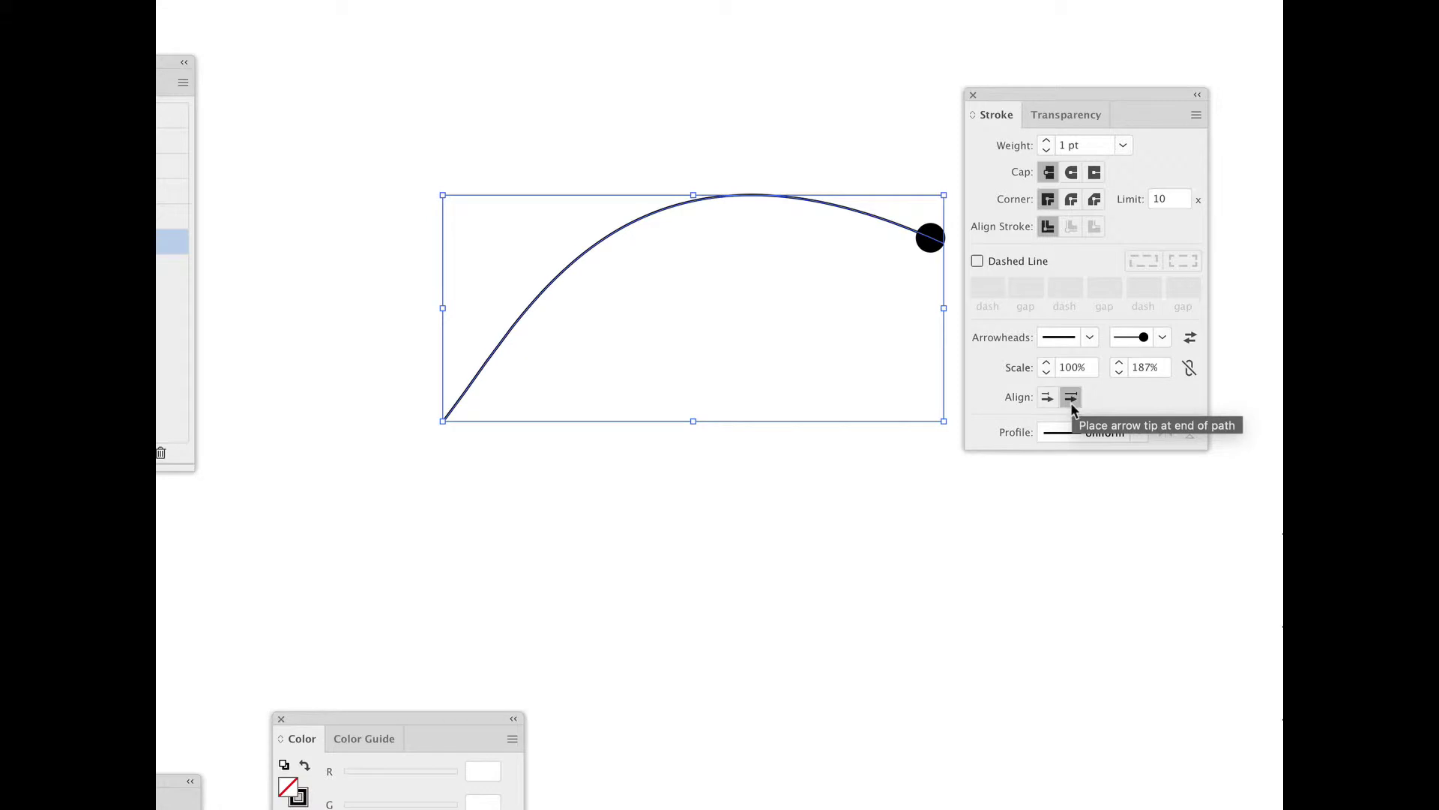
# Step: Replace the end dot with the hollow square Arrow 25 at 171% scale
pyautogui.click(1162, 339)
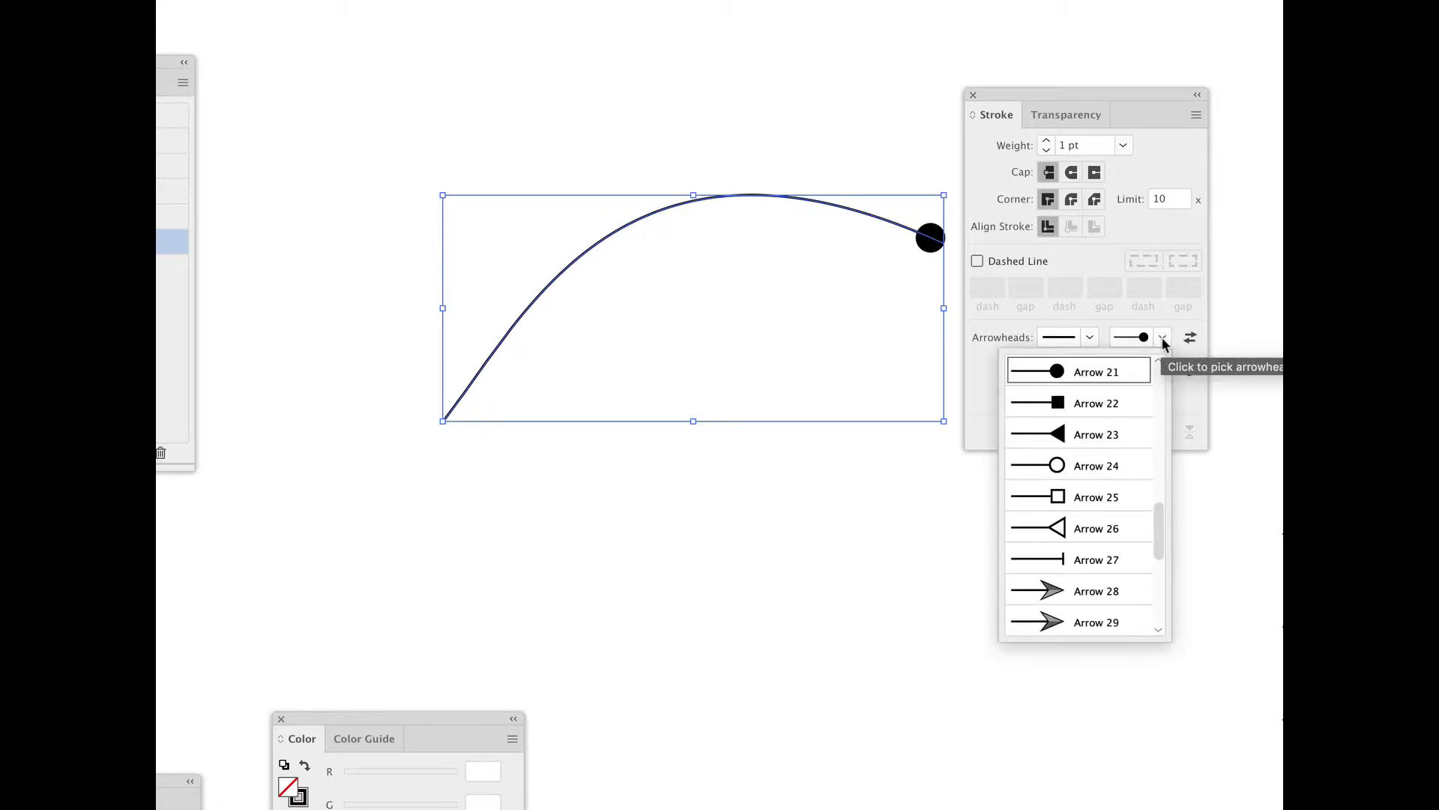
pyautogui.click(1105, 497)
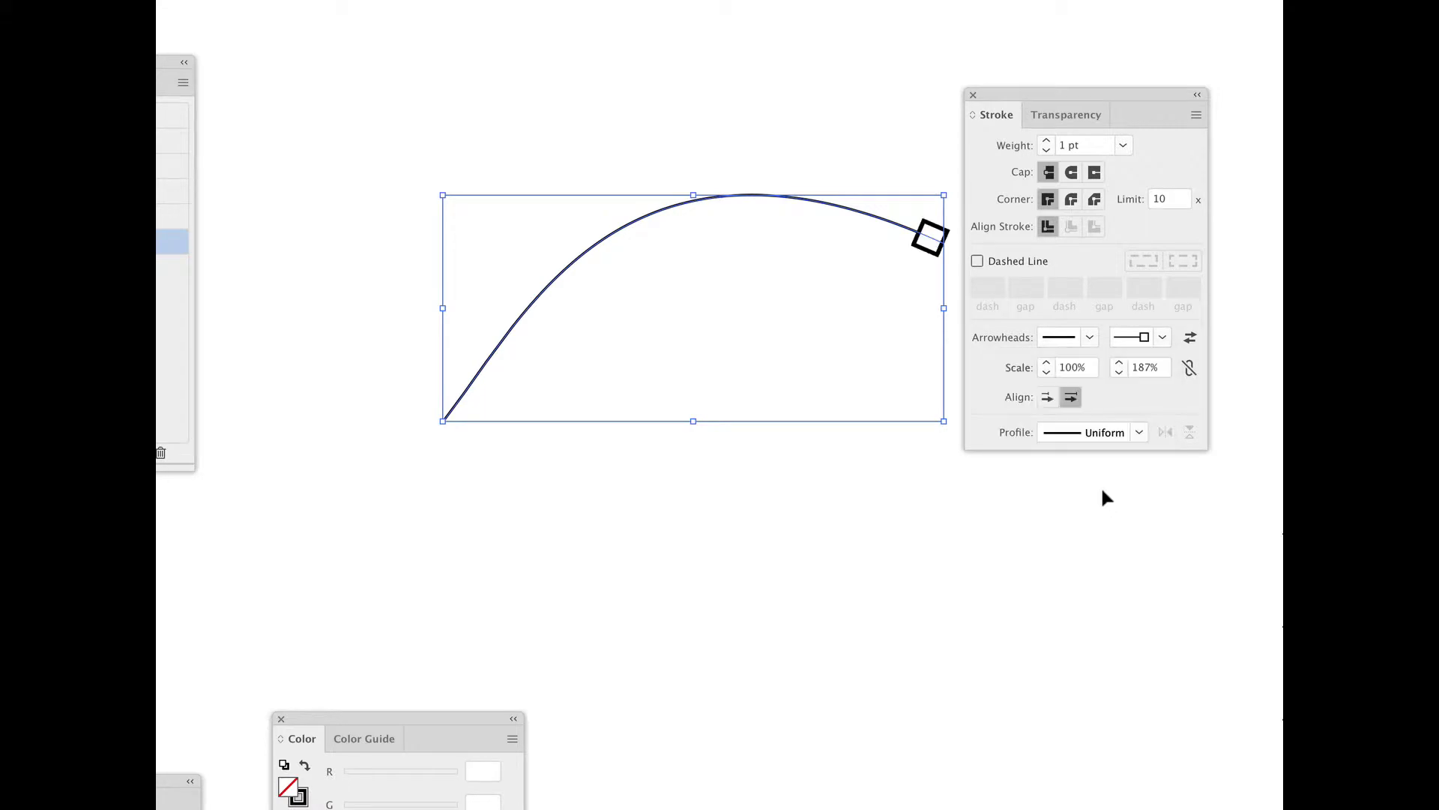
pyautogui.click(1161, 338)
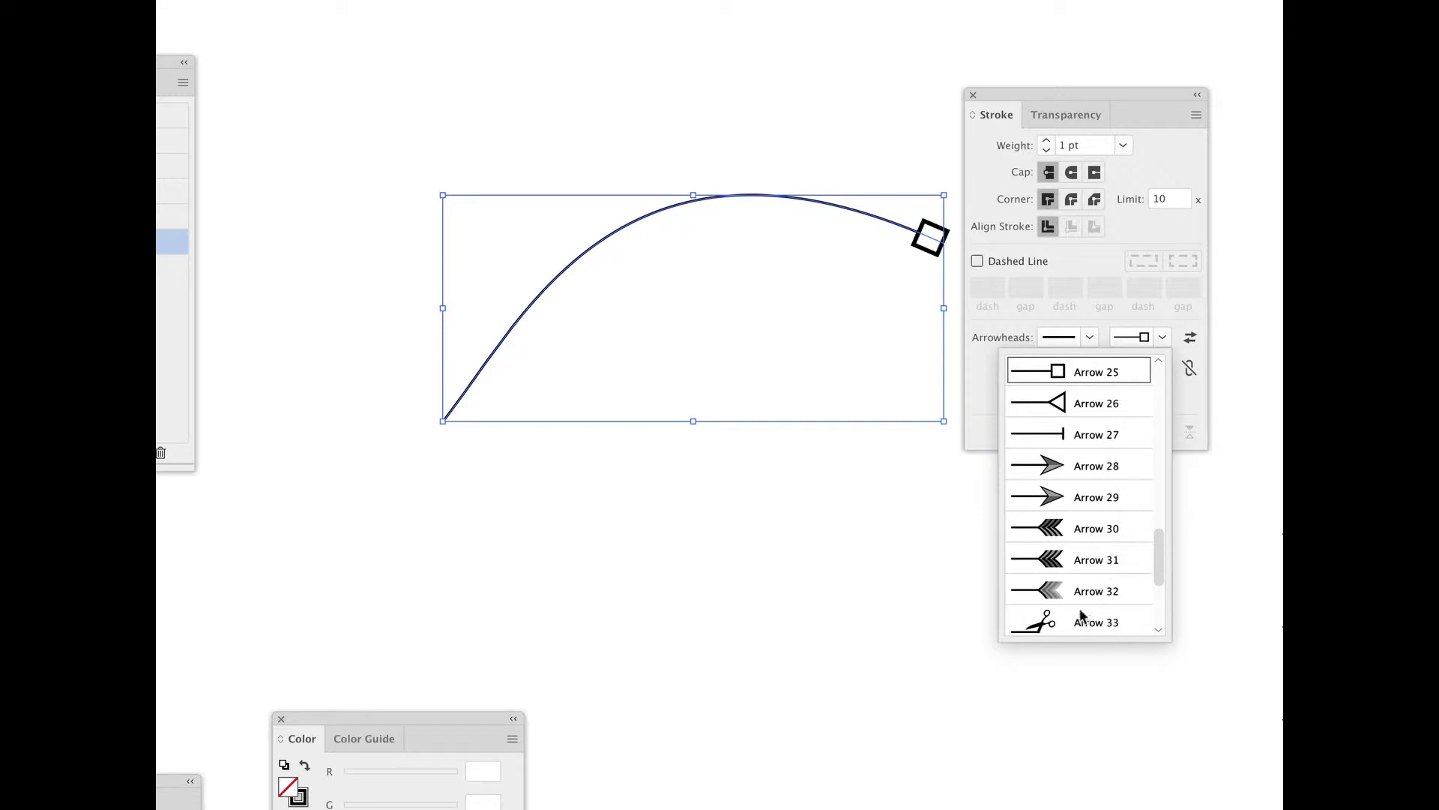
pyautogui.click(1189, 404)
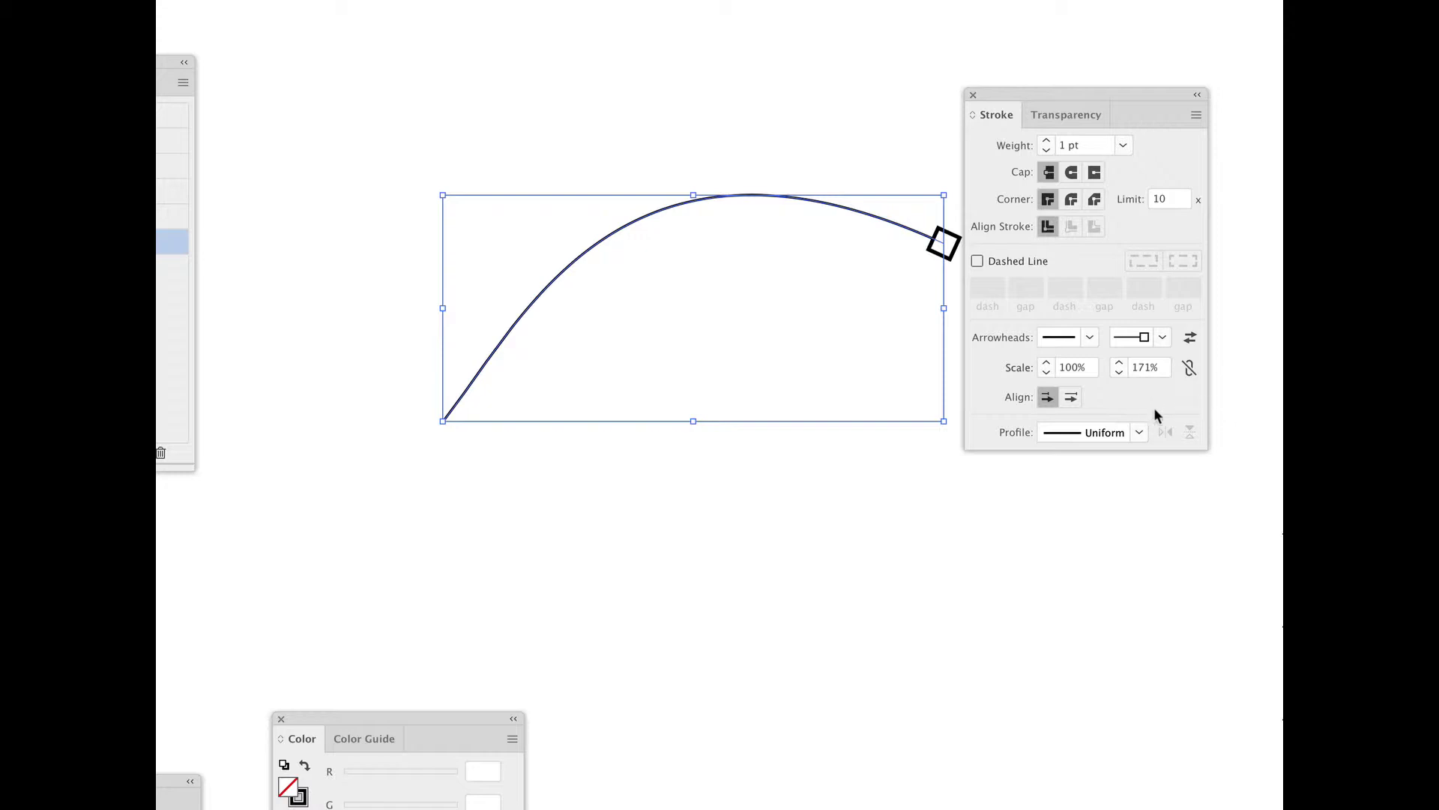
pyautogui.click(1162, 336)
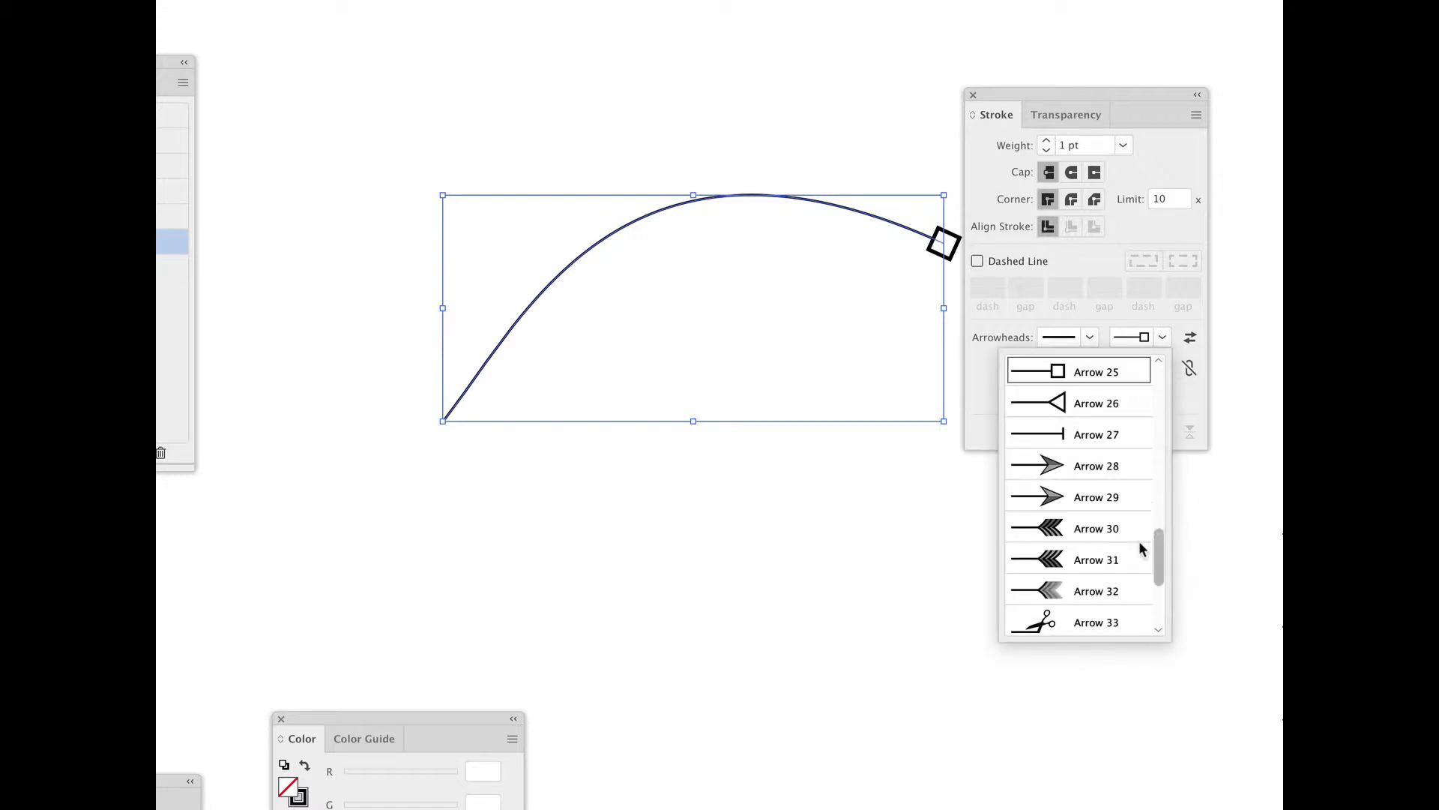
pyautogui.moveTo(1157, 542); pyautogui.dragTo(1163, 321)
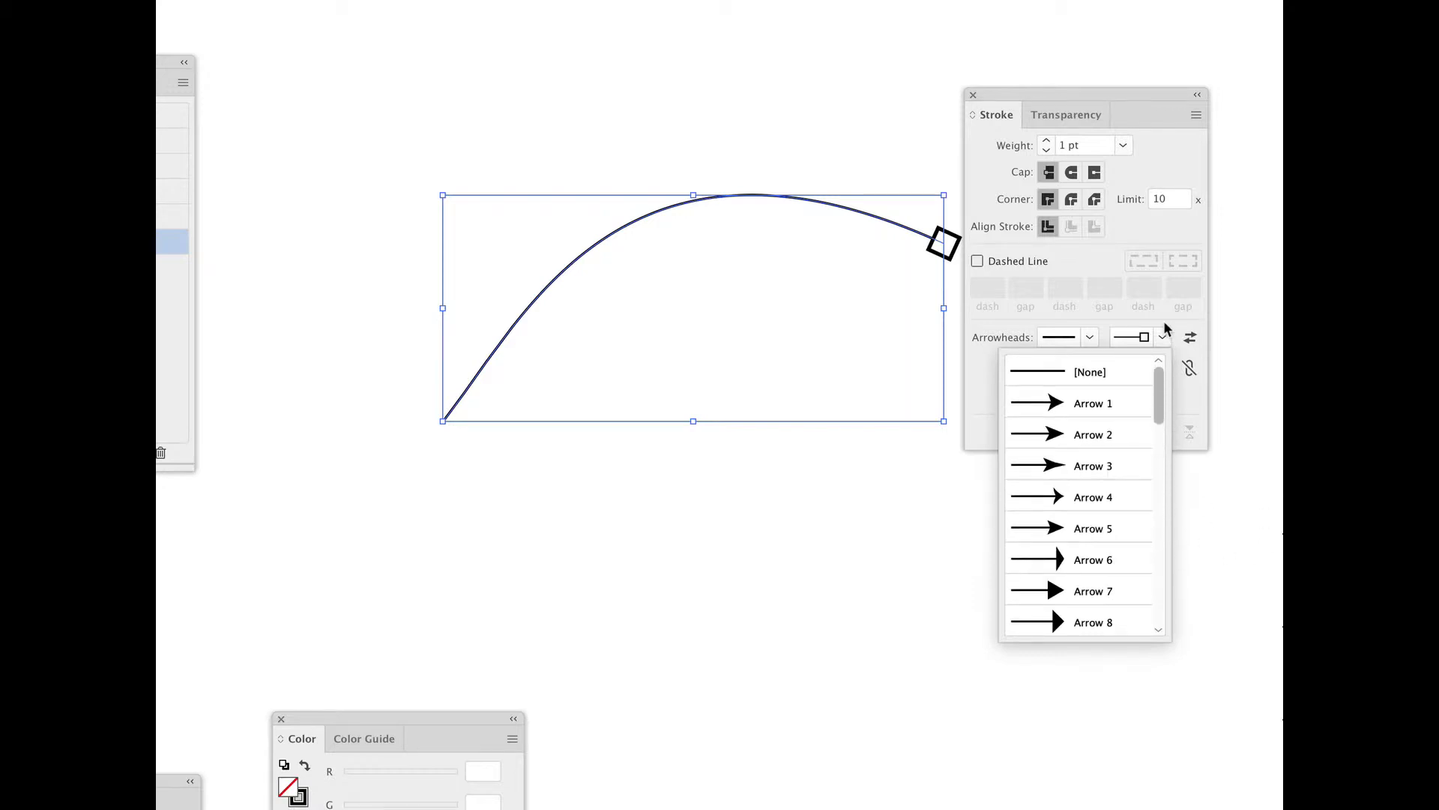
# Step: Set the end arrowhead to none and move the stroke options off the artboard
pyautogui.click(1111, 370)
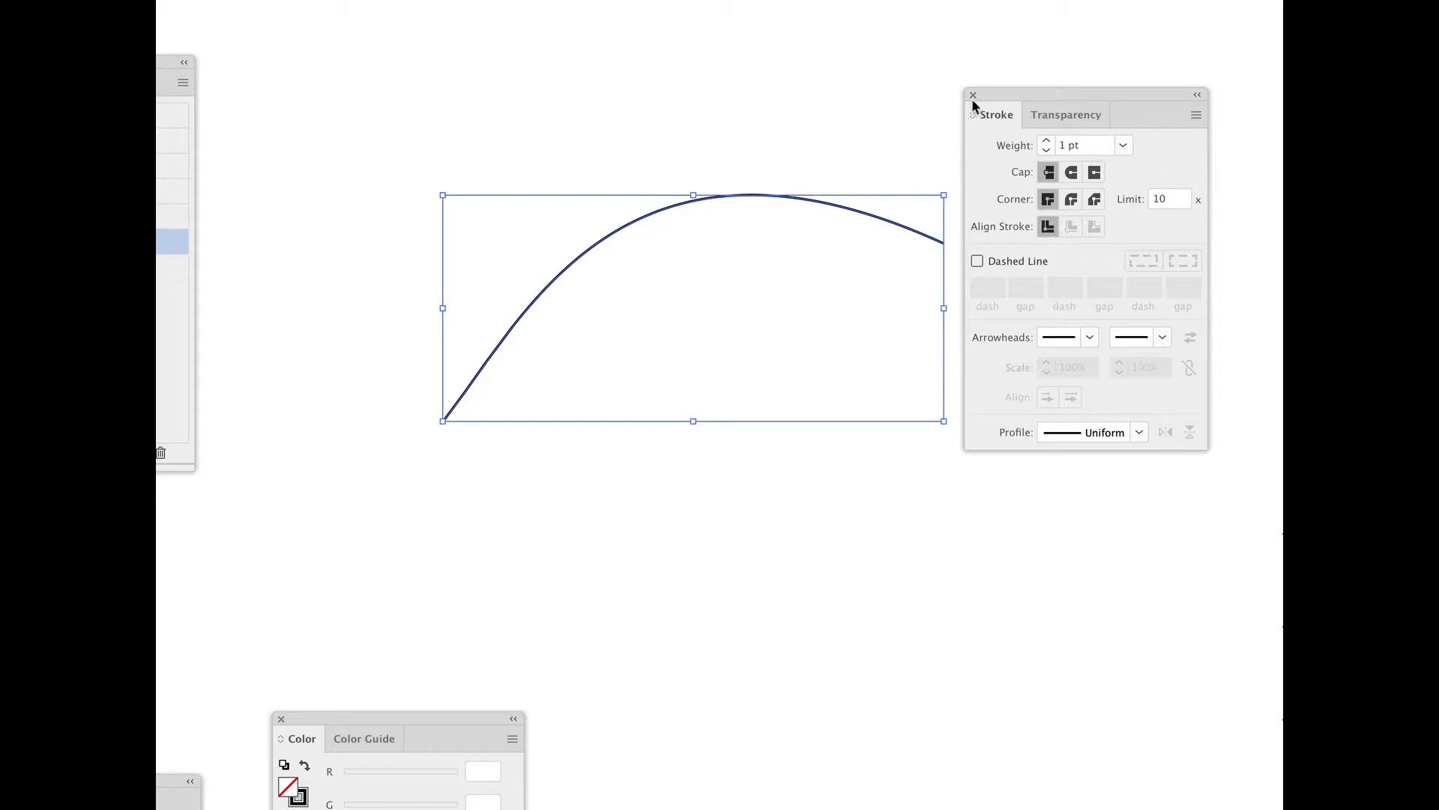
pyautogui.moveTo(1001, 92)
pyautogui.mouseDown()
pyautogui.moveTo(1144, 87)
pyautogui.moveTo(1214, 16)
pyautogui.moveTo(1274, 4)
pyautogui.mouseUp()
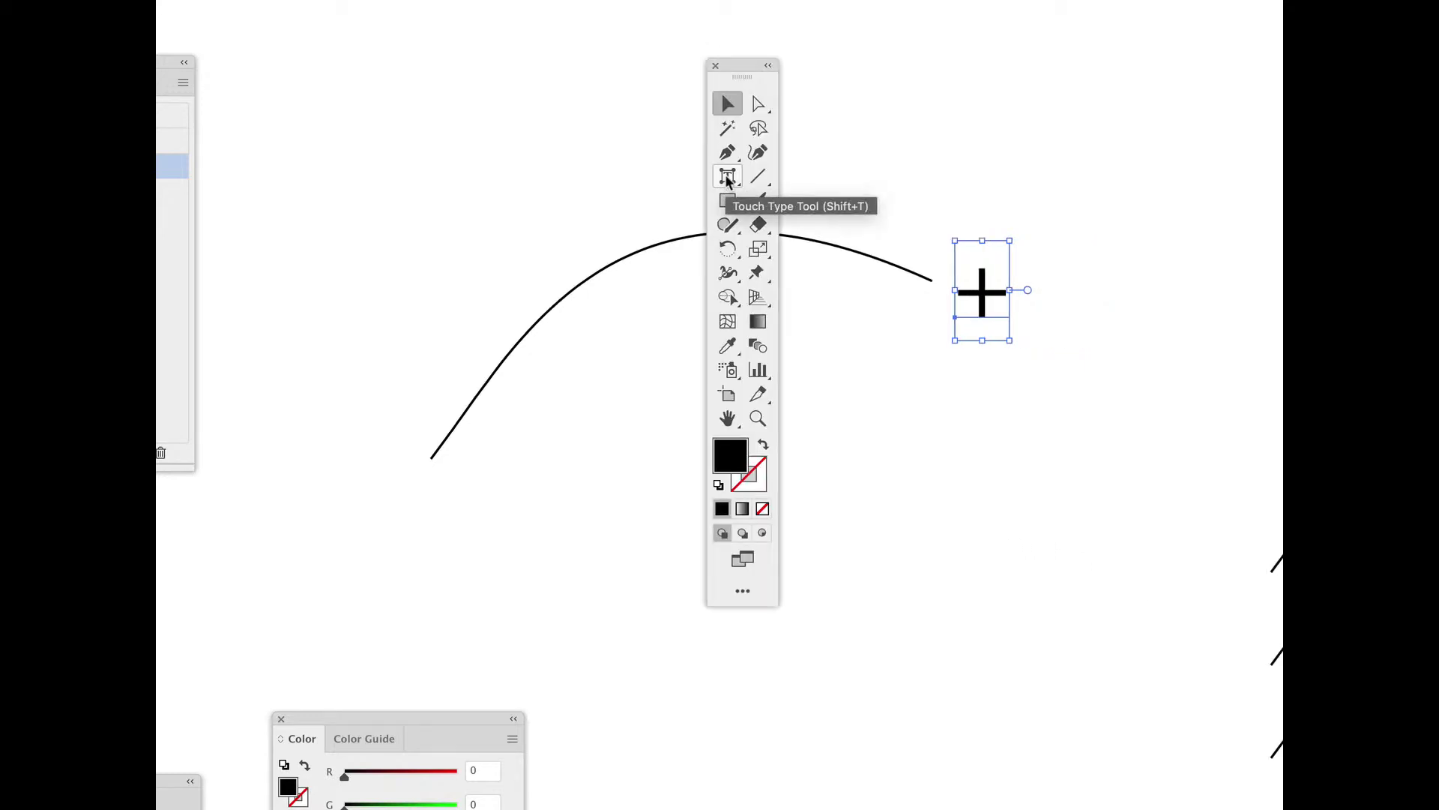
# Step: Convert the curve into a type-on-a-path object with the Type on a Path Tool
pyautogui.click(726, 177)
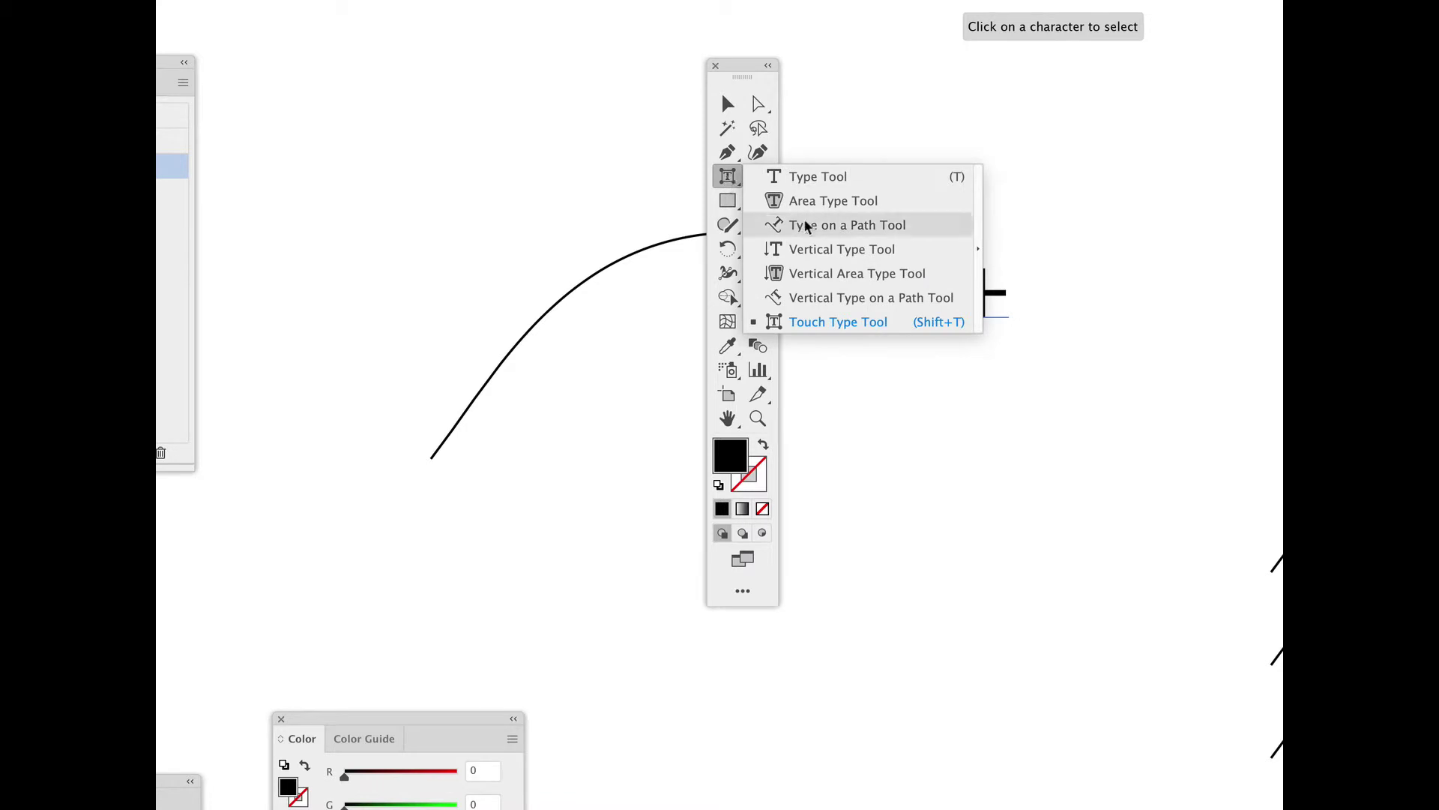
pyautogui.click(847, 224)
pyautogui.moveTo(776, 87); pyautogui.dragTo(382, 68)
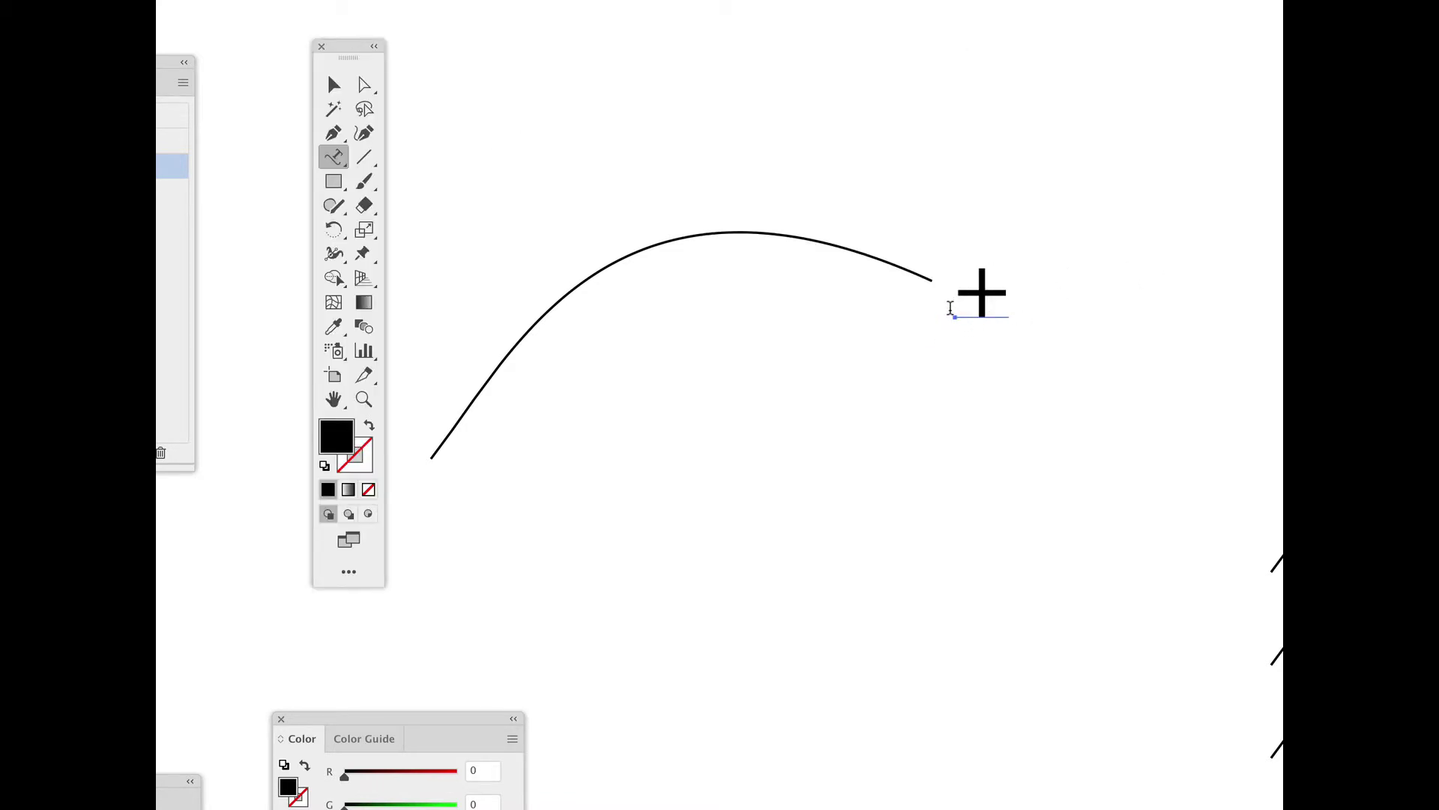
pyautogui.press('super')
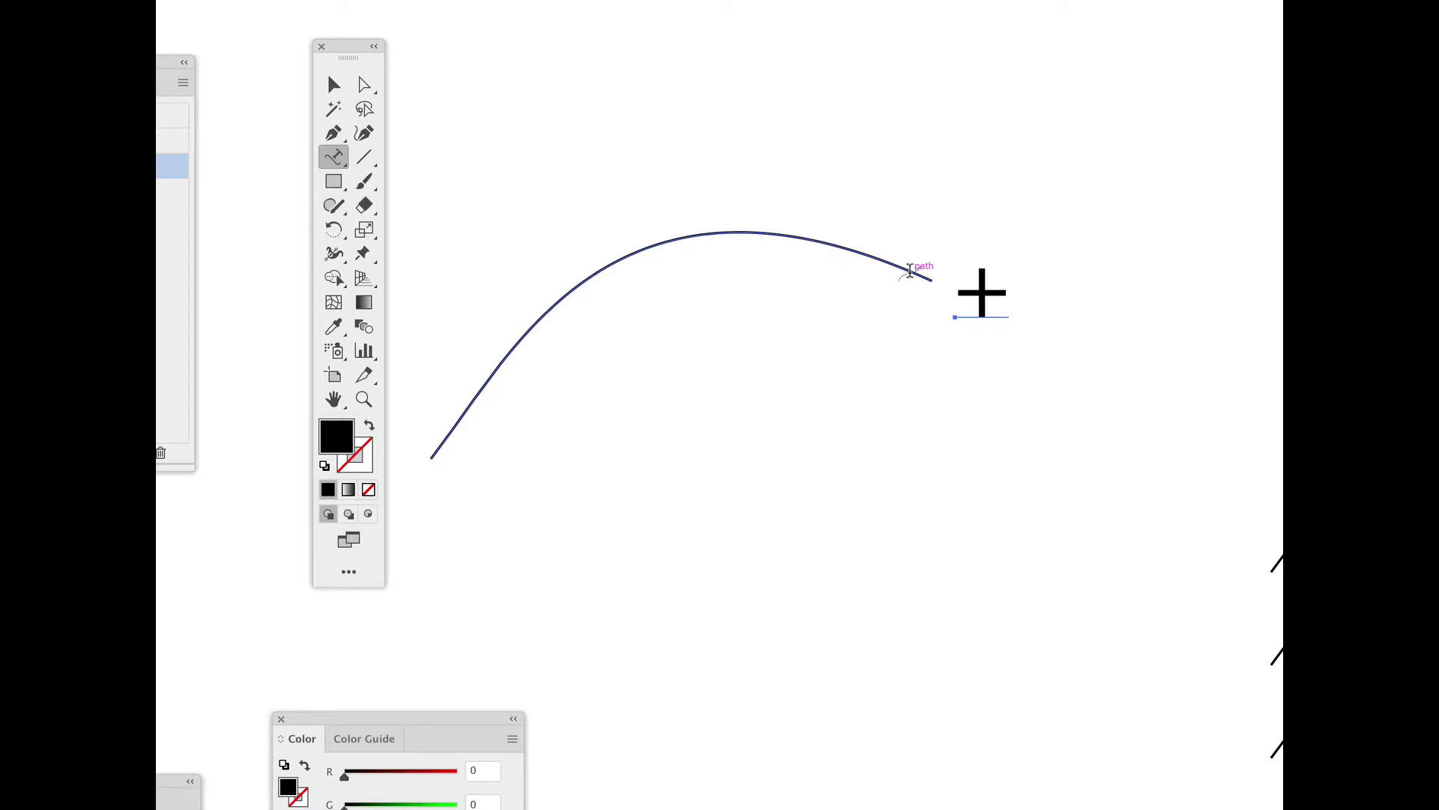
pyautogui.click(909, 271)
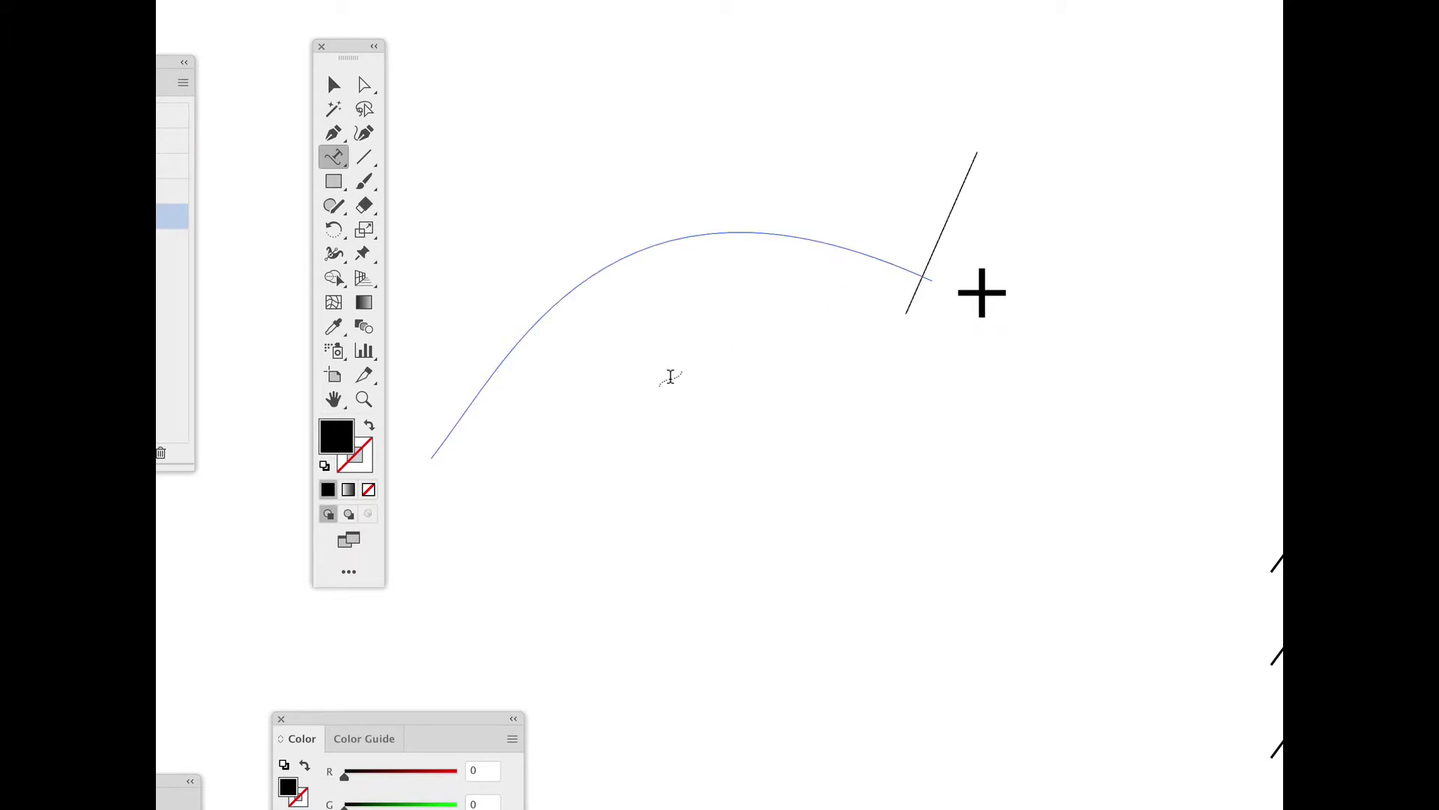
pyautogui.press('super')
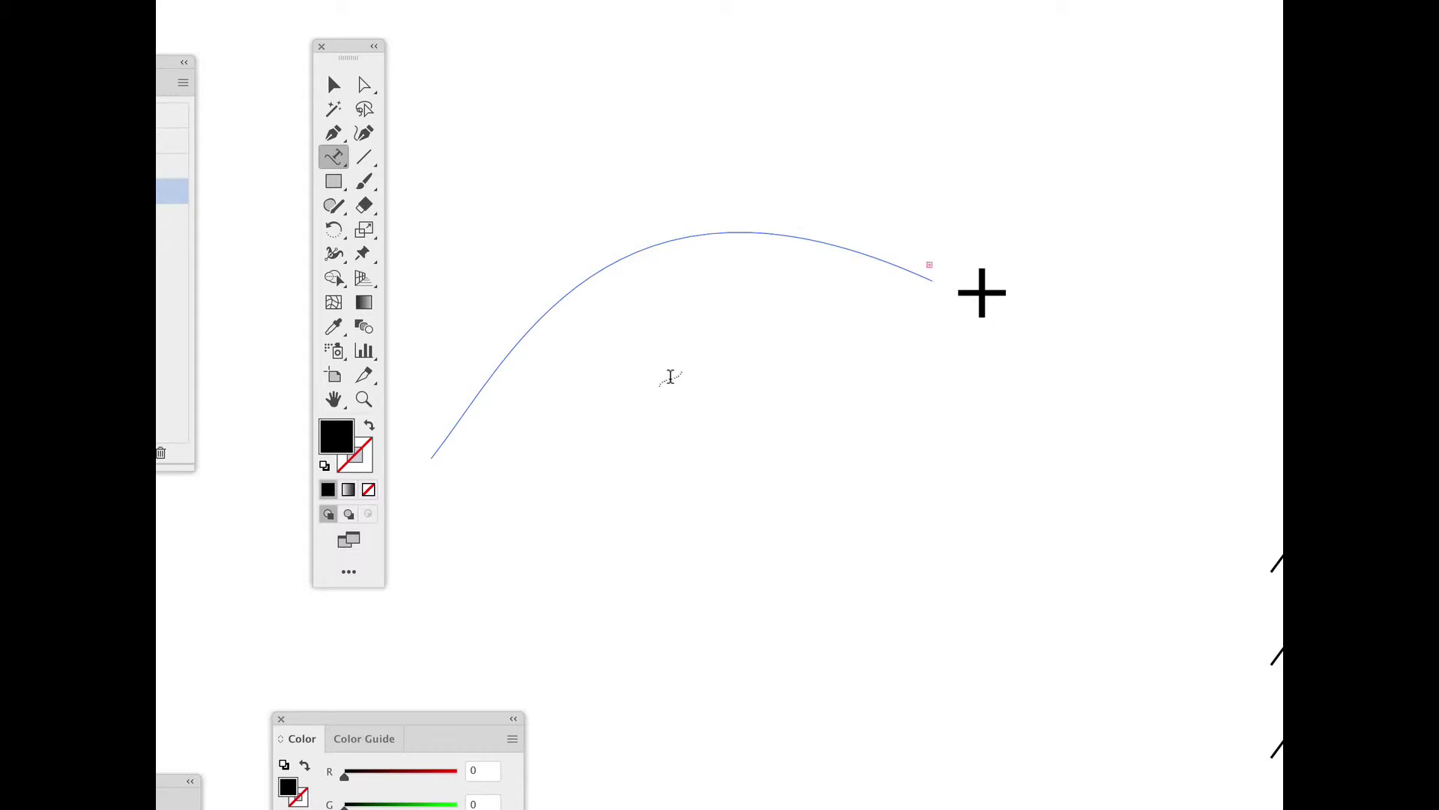
pyautogui.press('super')
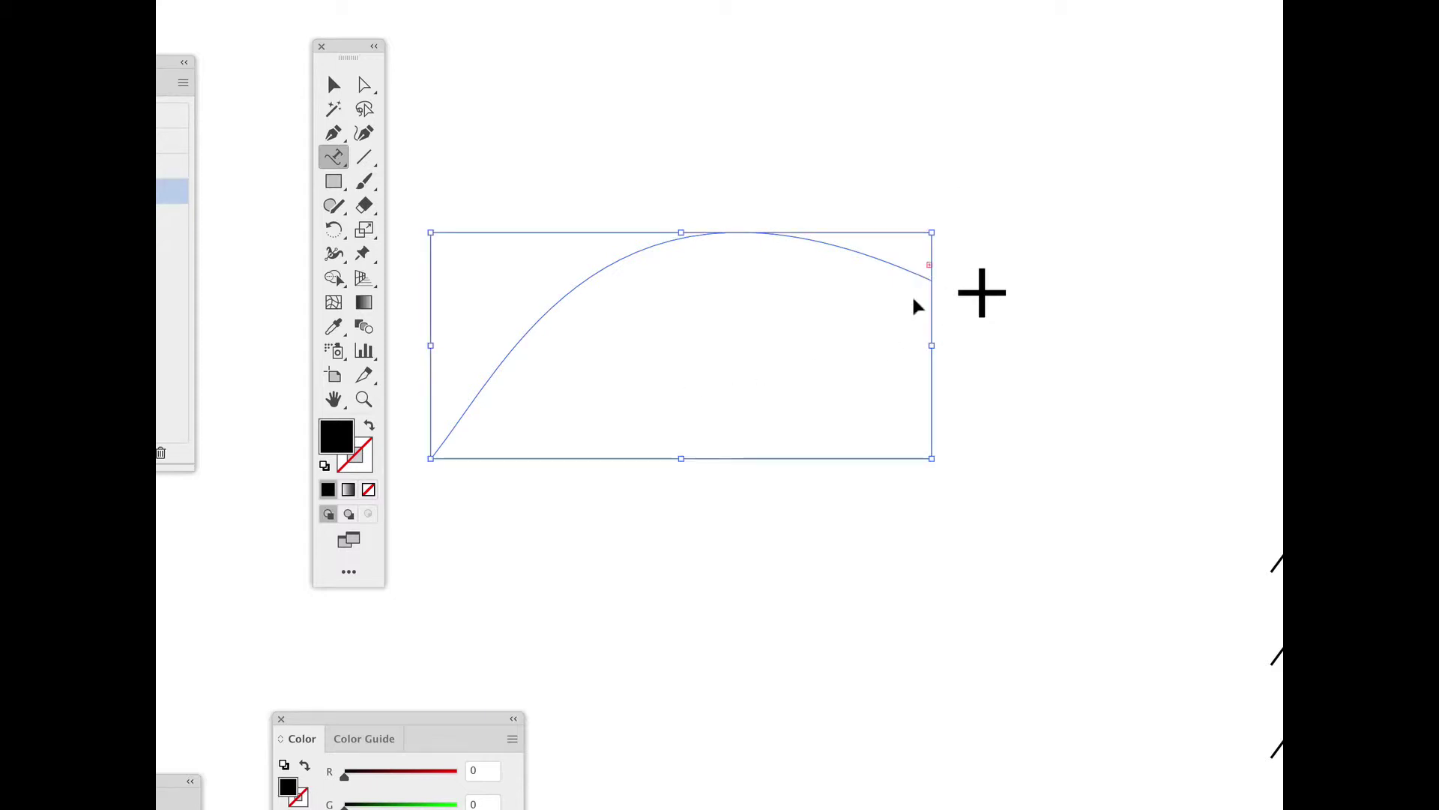
# Step: Undo an accidental stretch of the curve and toggle its bounding box off and on
pyautogui.moveTo(931, 351)
pyautogui.mouseDown()
pyautogui.moveTo(955, 349)
pyautogui.moveTo(950, 360)
pyautogui.mouseUp()
pyautogui.press('super+z')
pyautogui.press('v')
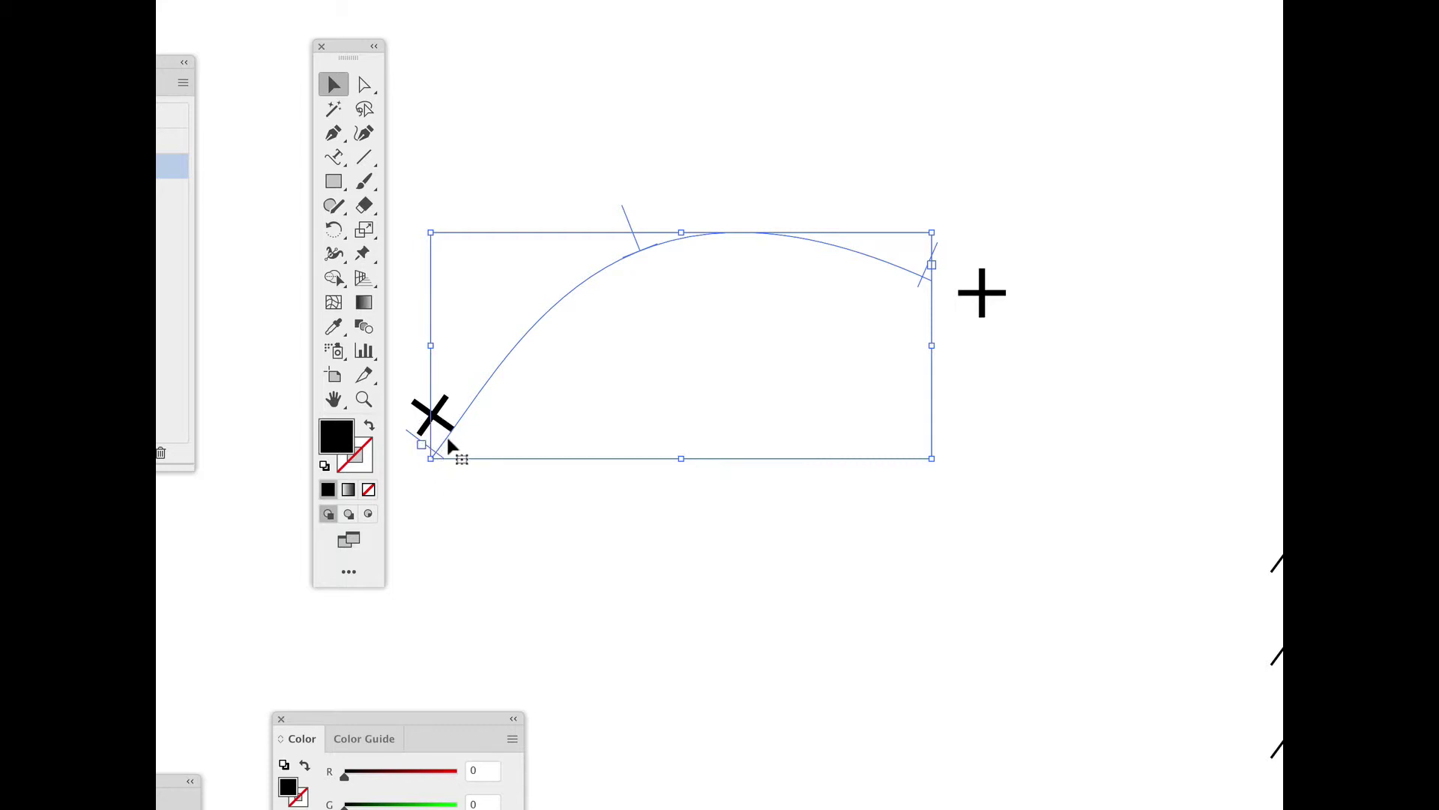
pyautogui.hotkey('ctrl', 'shift', 'b')
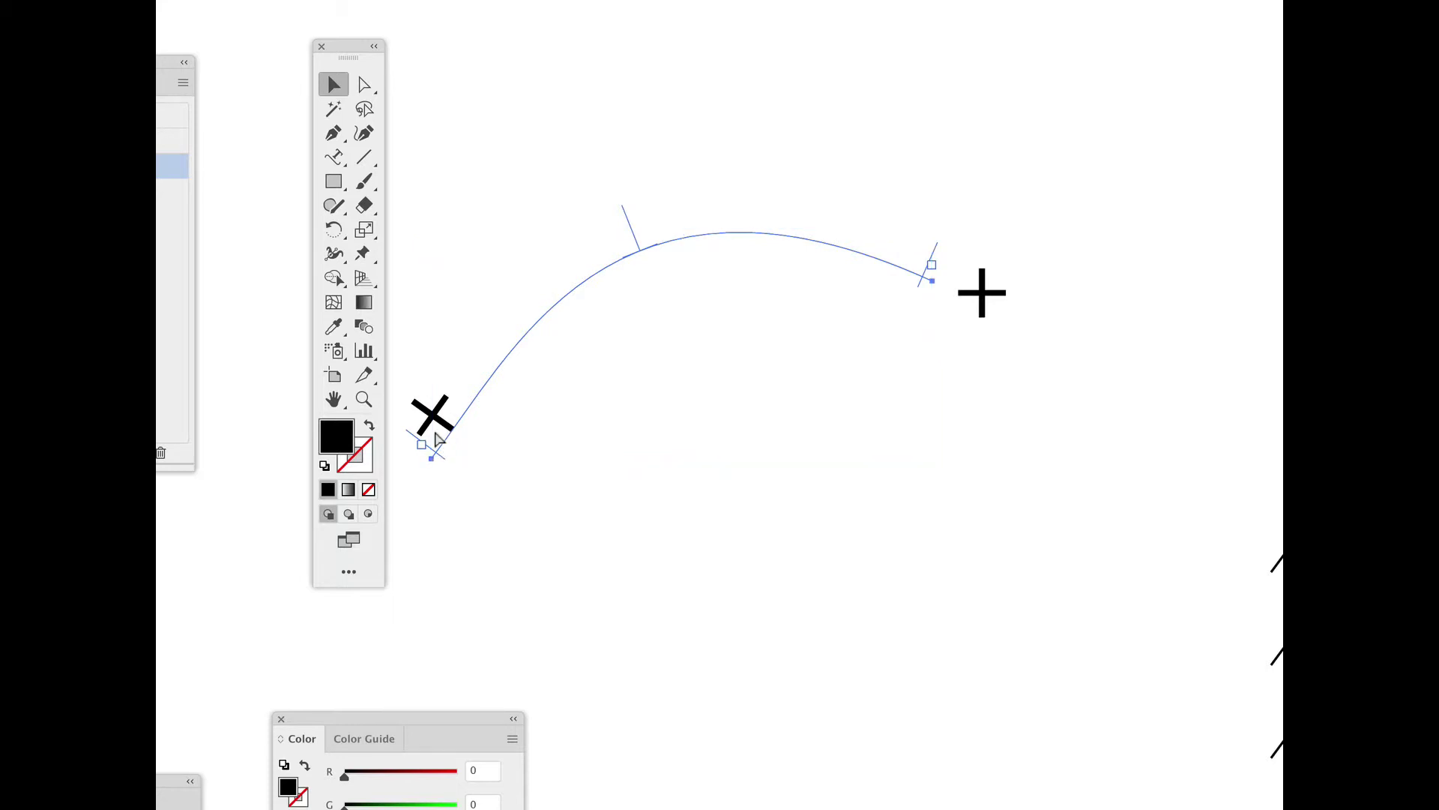
pyautogui.hotkey('ctrl', 'shift', 'b')
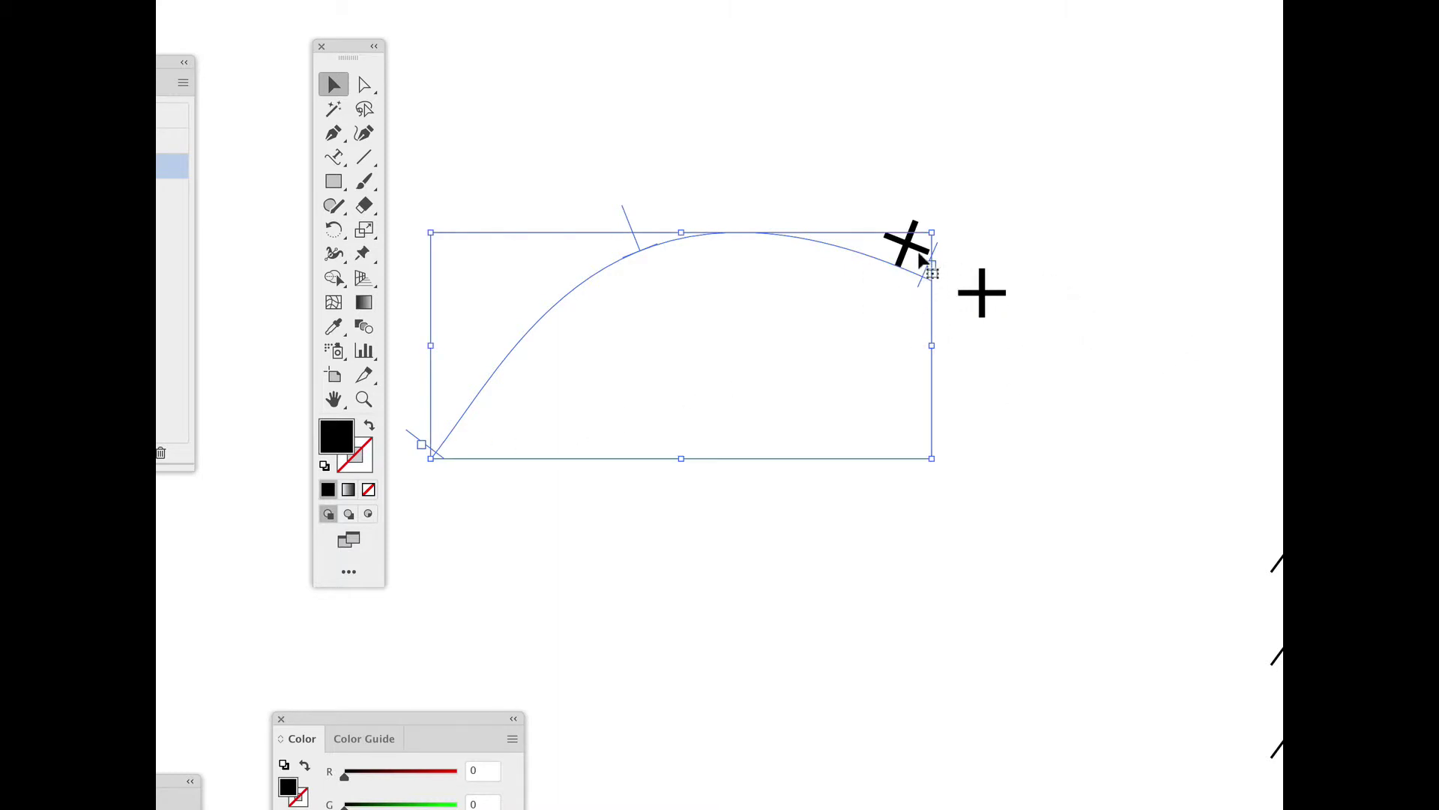
# Step: Drag the path text so the plus glyph sits at the curve's right end
pyautogui.moveTo(925, 271); pyautogui.dragTo(953, 299)
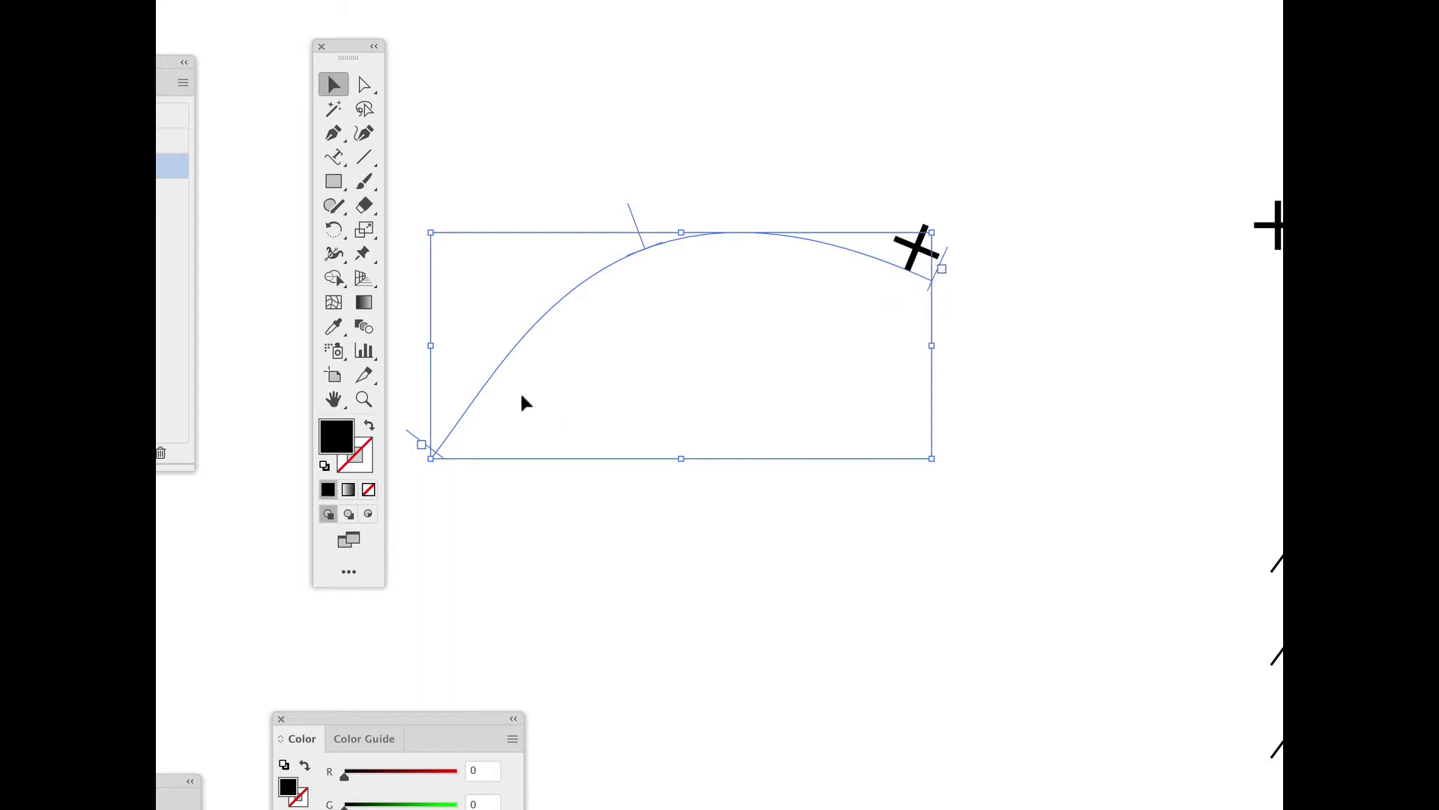
pyautogui.click(336, 159)
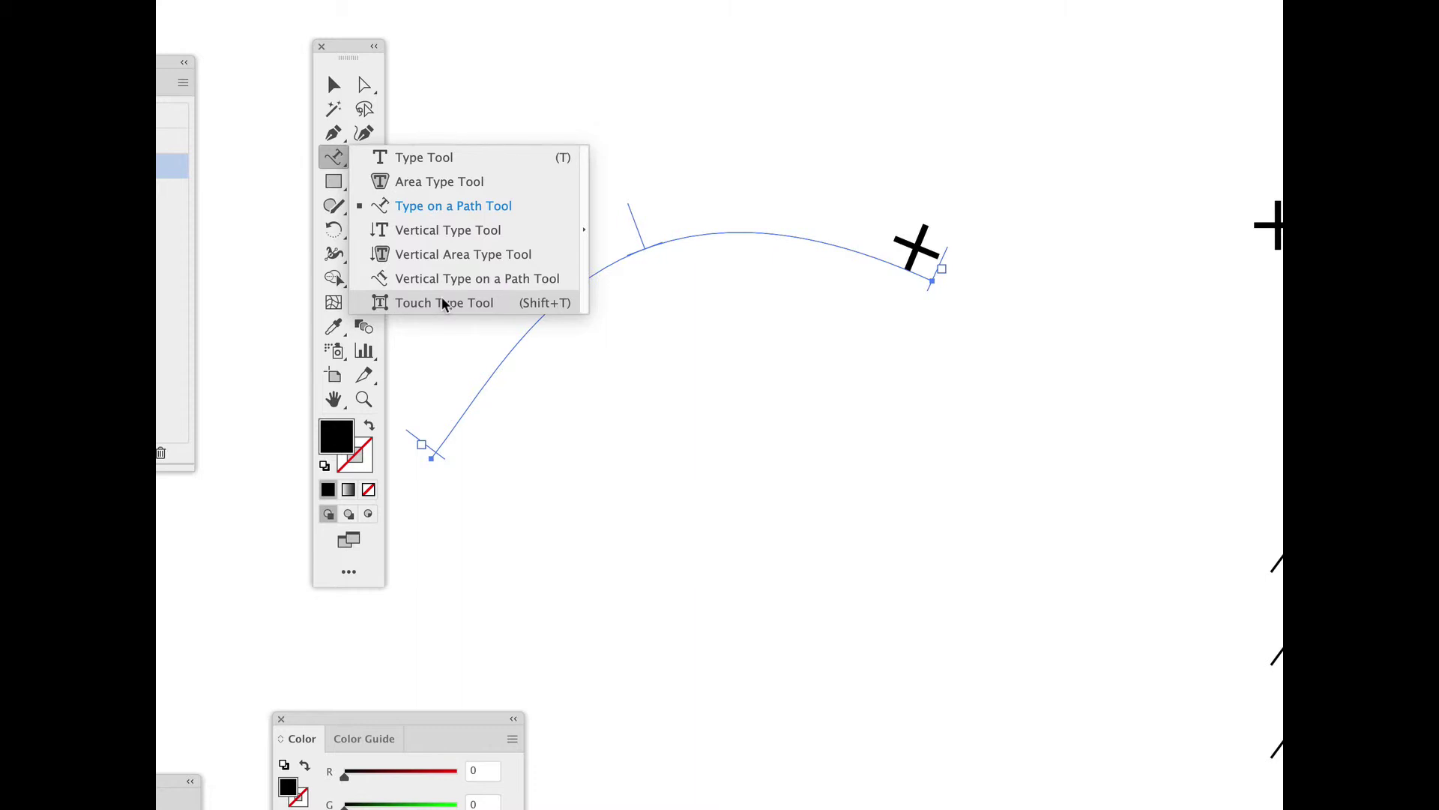
pyautogui.press('Escape')
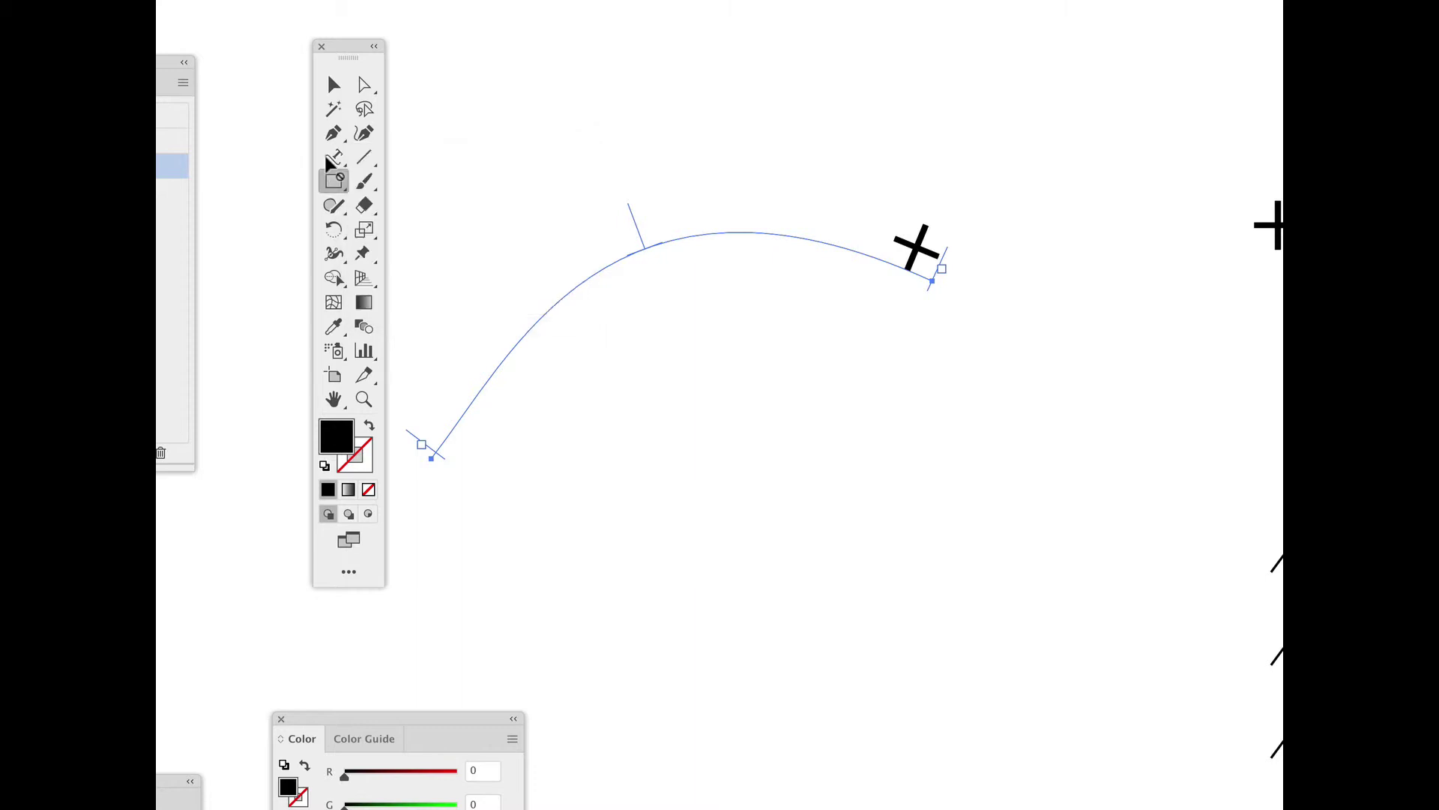
pyautogui.press('m')
# Step: Switch to the Advanced toolbar via Window > Toolbars
pyautogui.click(307, 0)
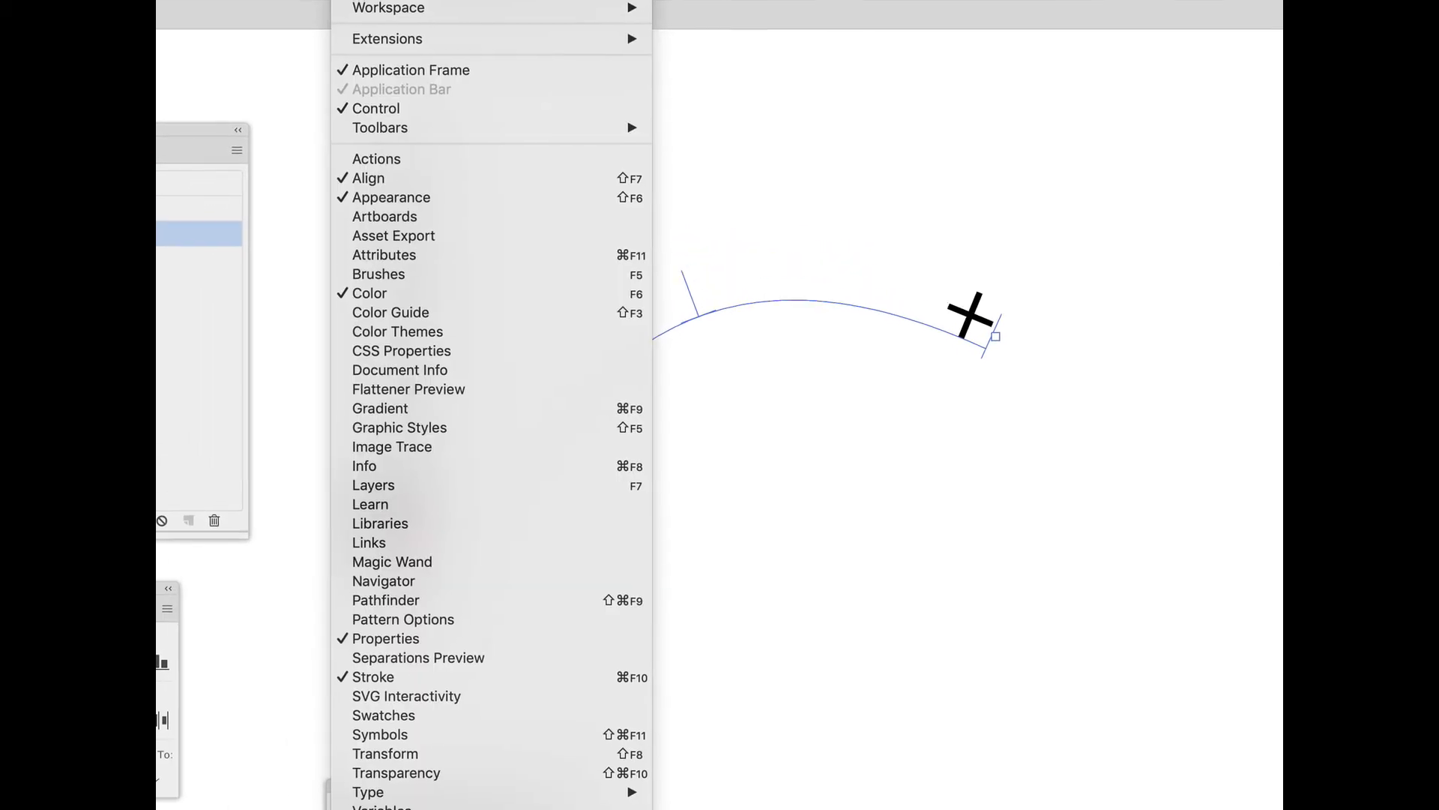
pyautogui.moveTo(453, 161)
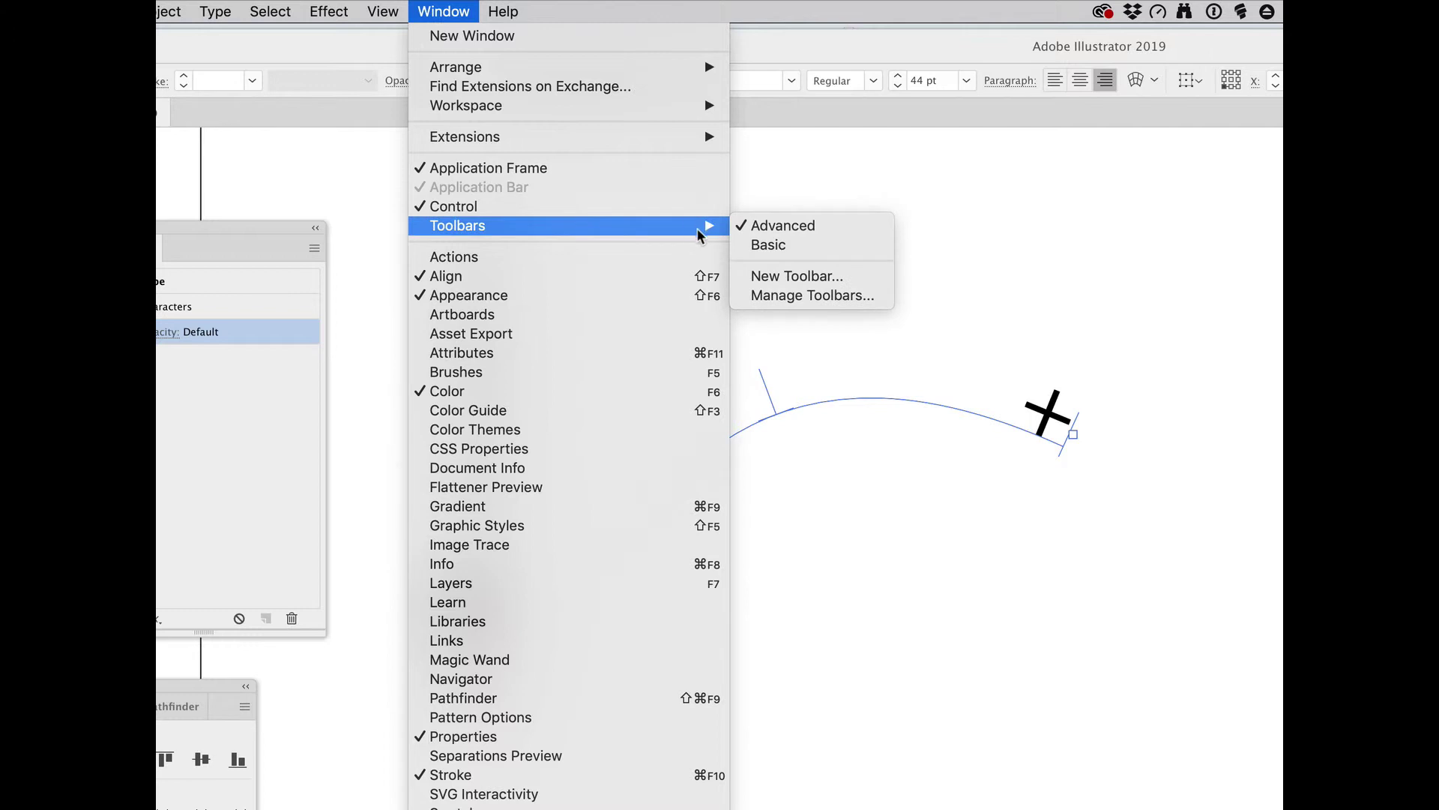
pyautogui.click(780, 251)
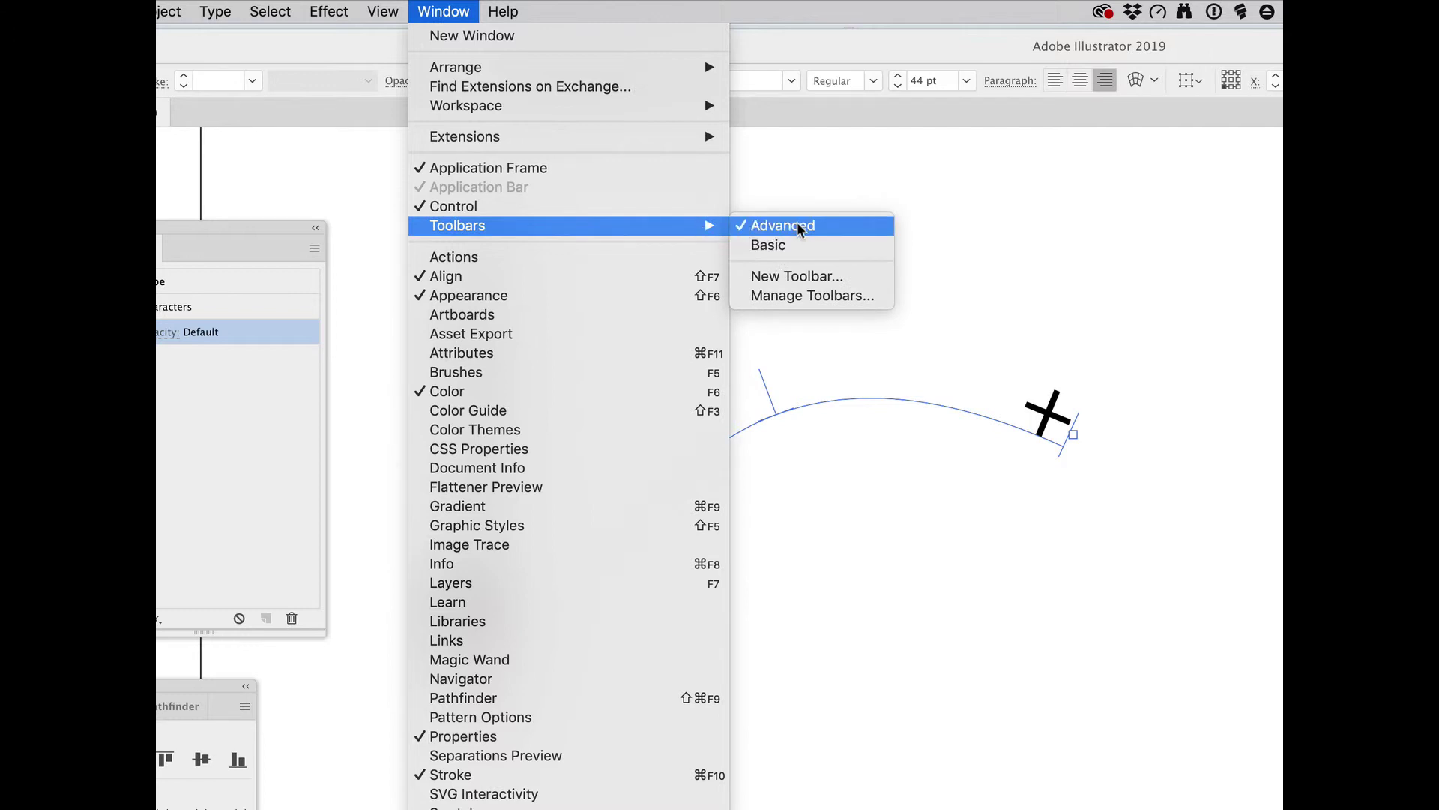
pyautogui.click(800, 228)
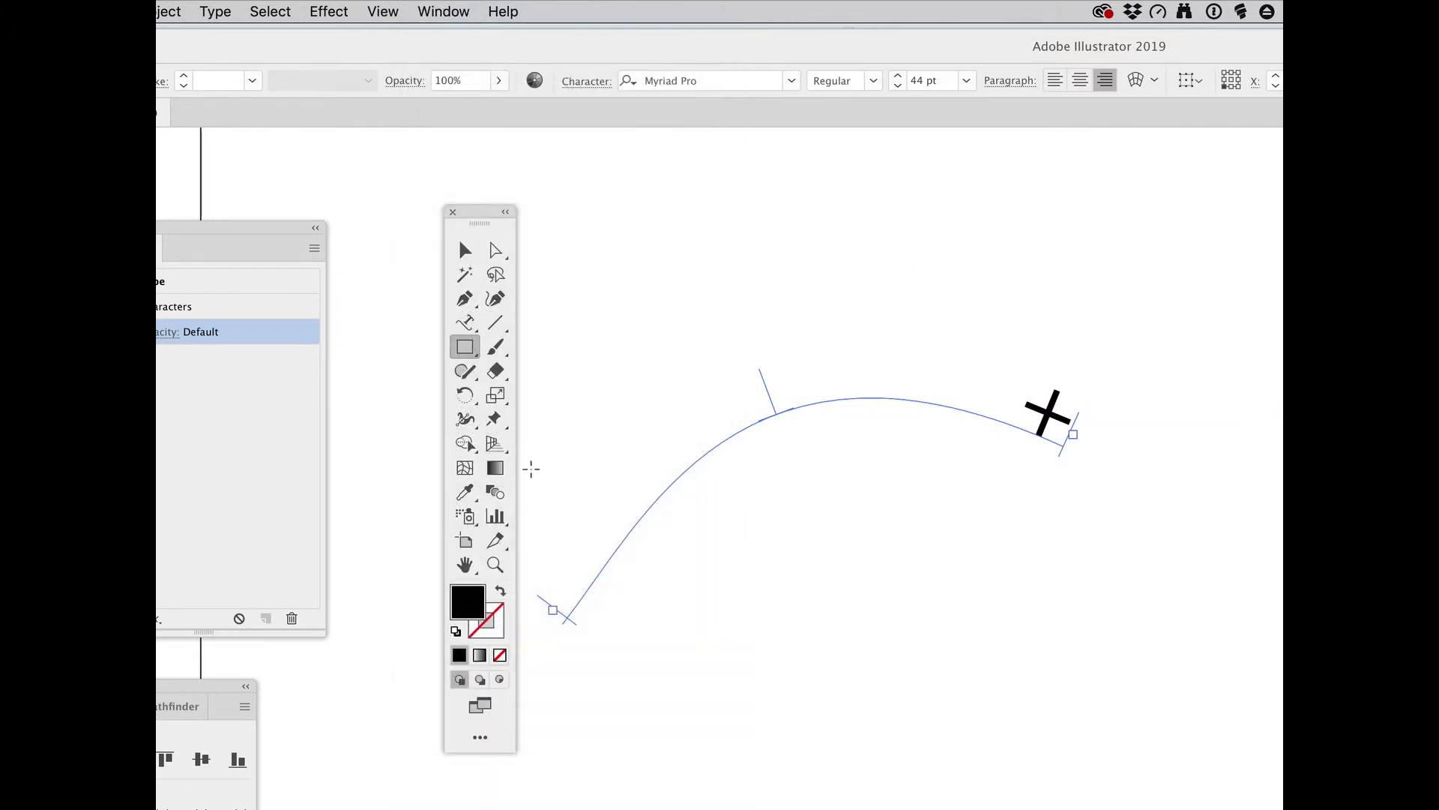
# Step: Use the Touch Type Tool to lower and rotate the glyph into an upright plus on the curve's end
pyautogui.click(465, 323)
pyautogui.moveTo(466, 327); pyautogui.dragTo(530, 465)
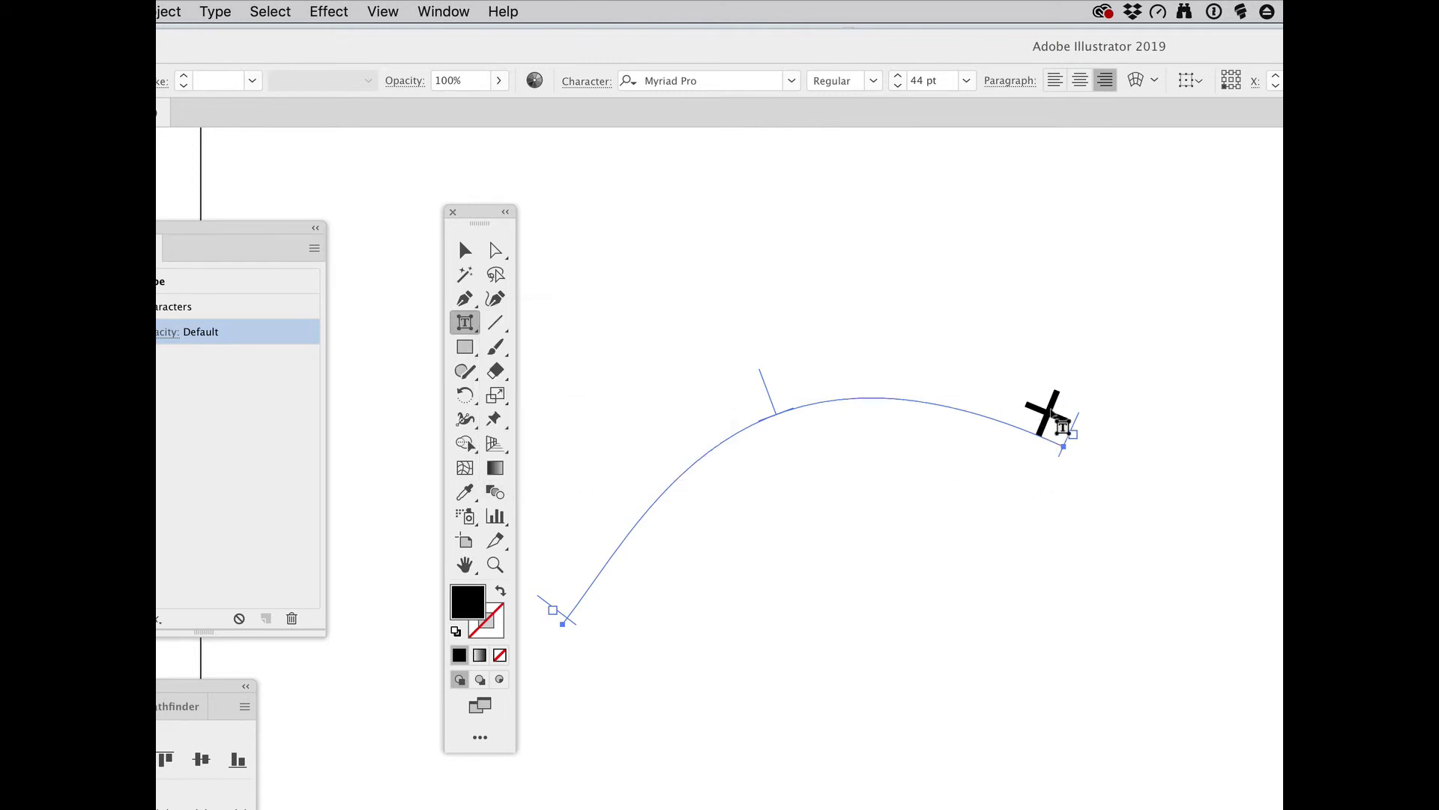
pyautogui.click(1053, 420)
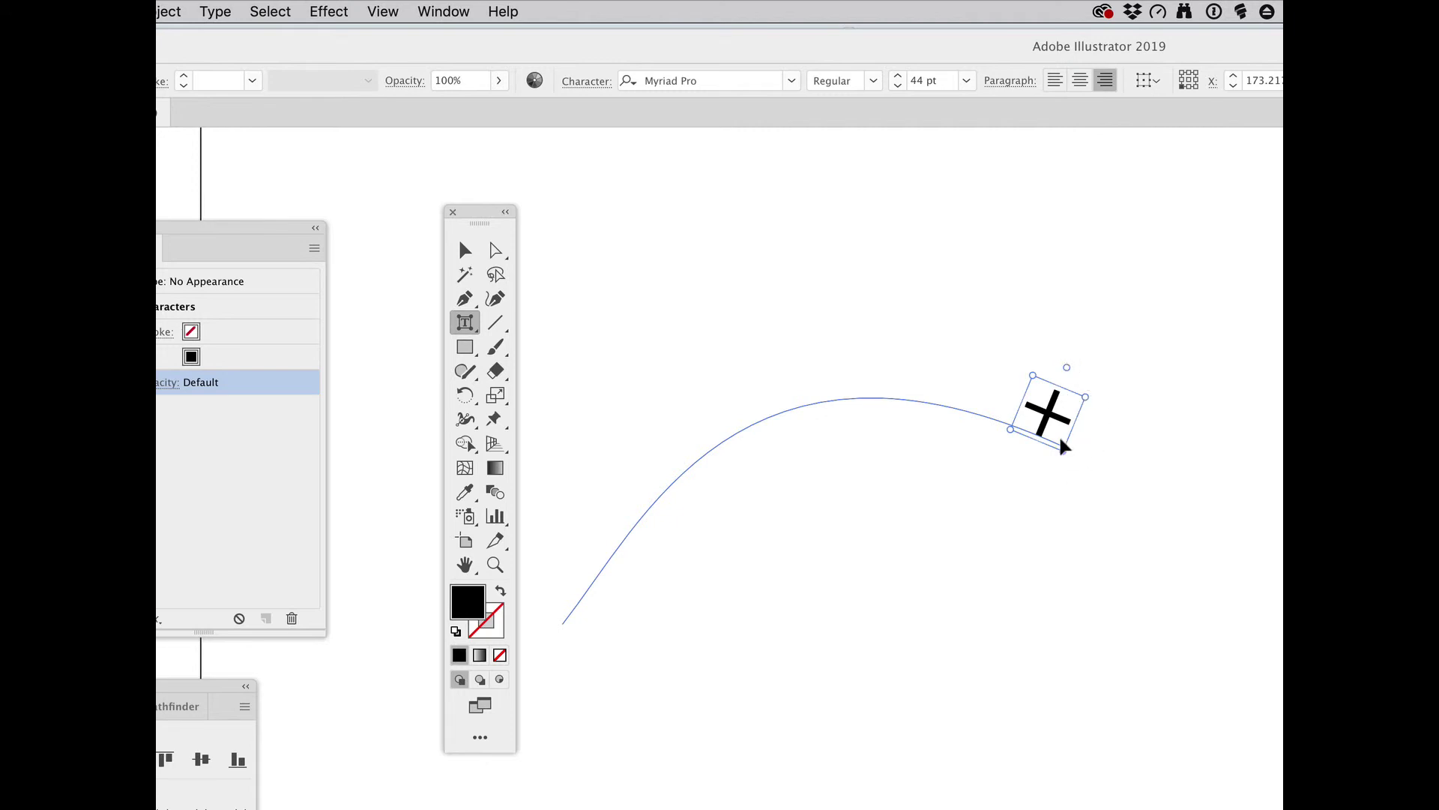
pyautogui.moveTo(1055, 425); pyautogui.dragTo(1039, 457)
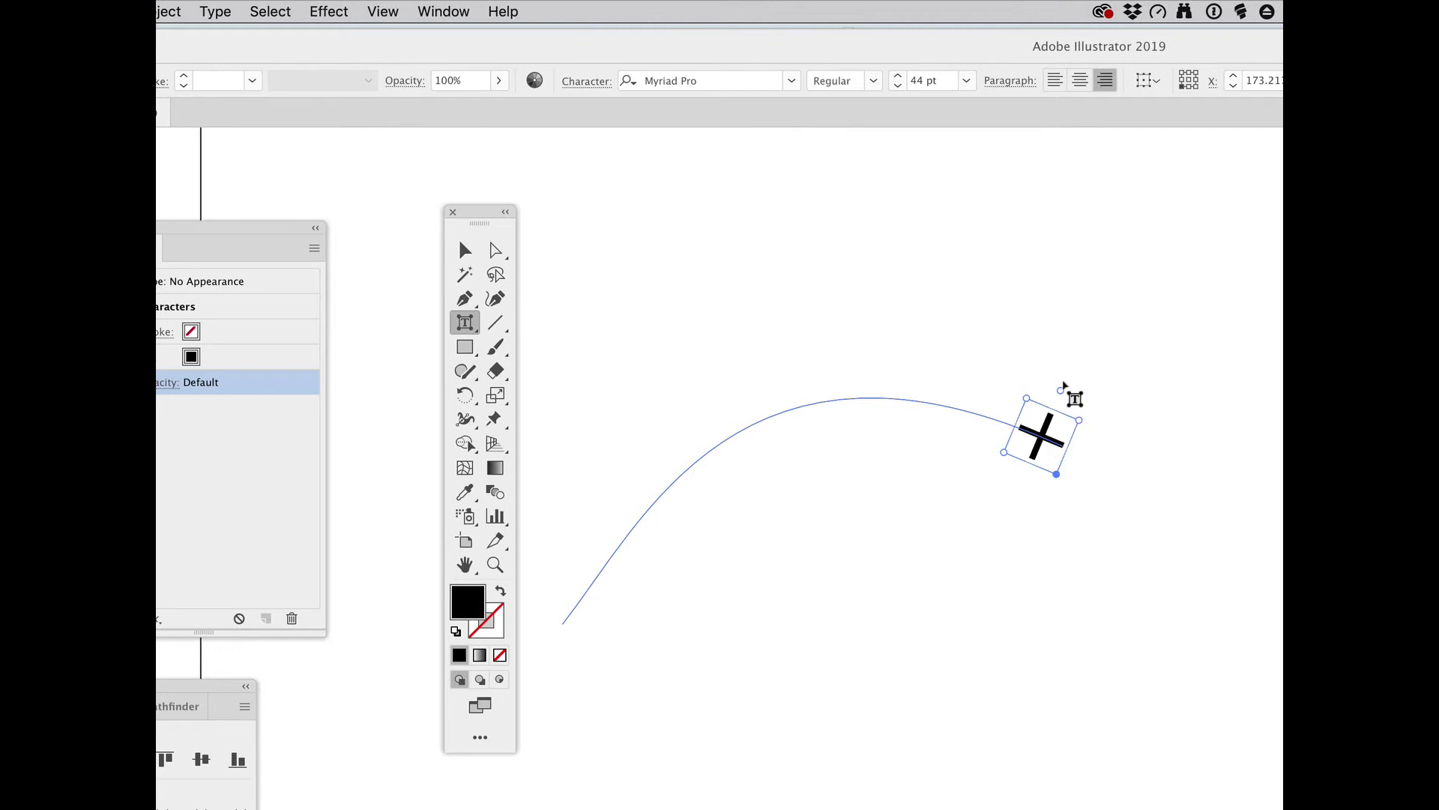
pyautogui.moveTo(1062, 389); pyautogui.dragTo(1112, 427)
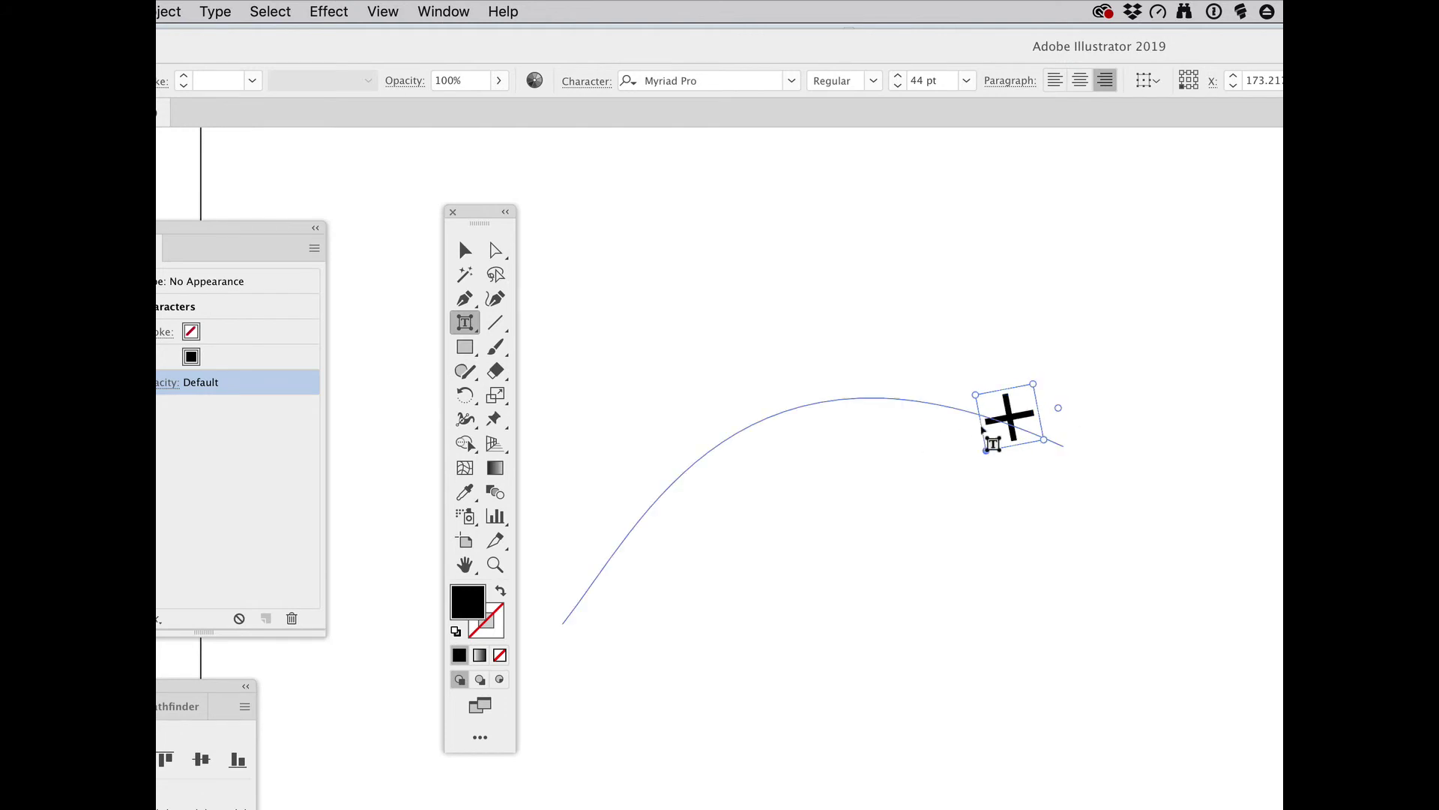
pyautogui.moveTo(1017, 426); pyautogui.dragTo(1084, 450)
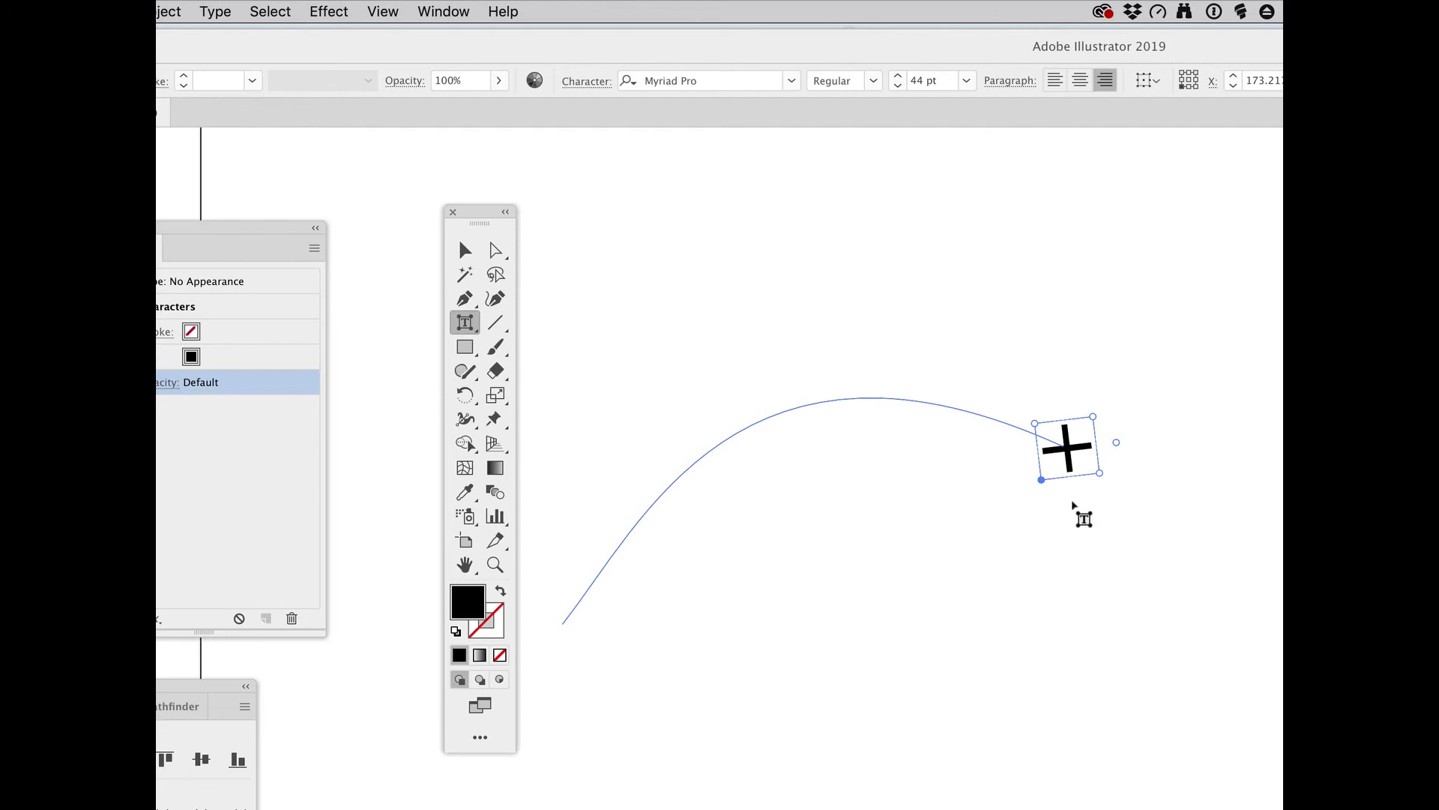
pyautogui.keyDown('super'); pyautogui.click(932, 408); pyautogui.keyUp('super')
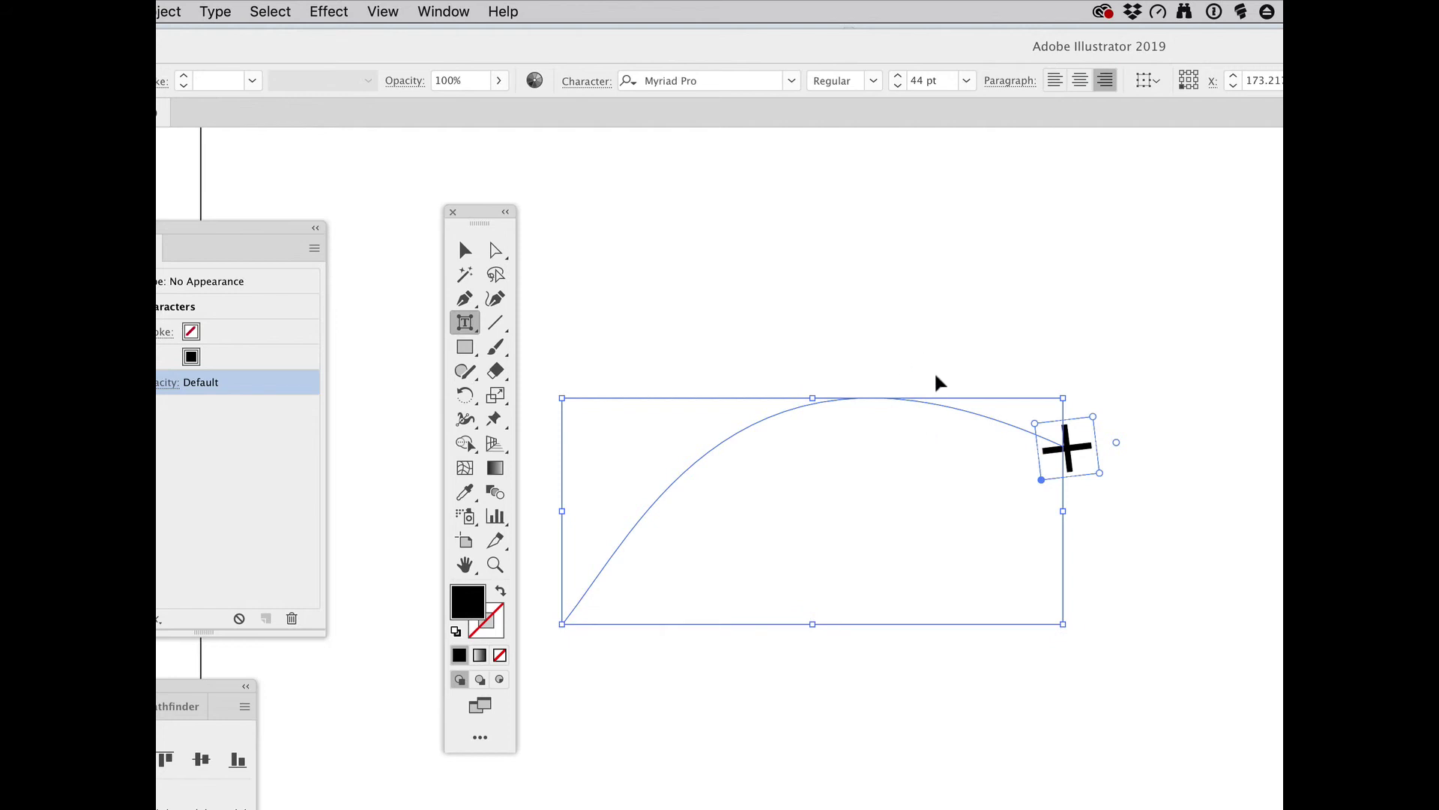
# Step: Toggle the path edges to preview the curve and hide its bounding box
pyautogui.press('super+h')
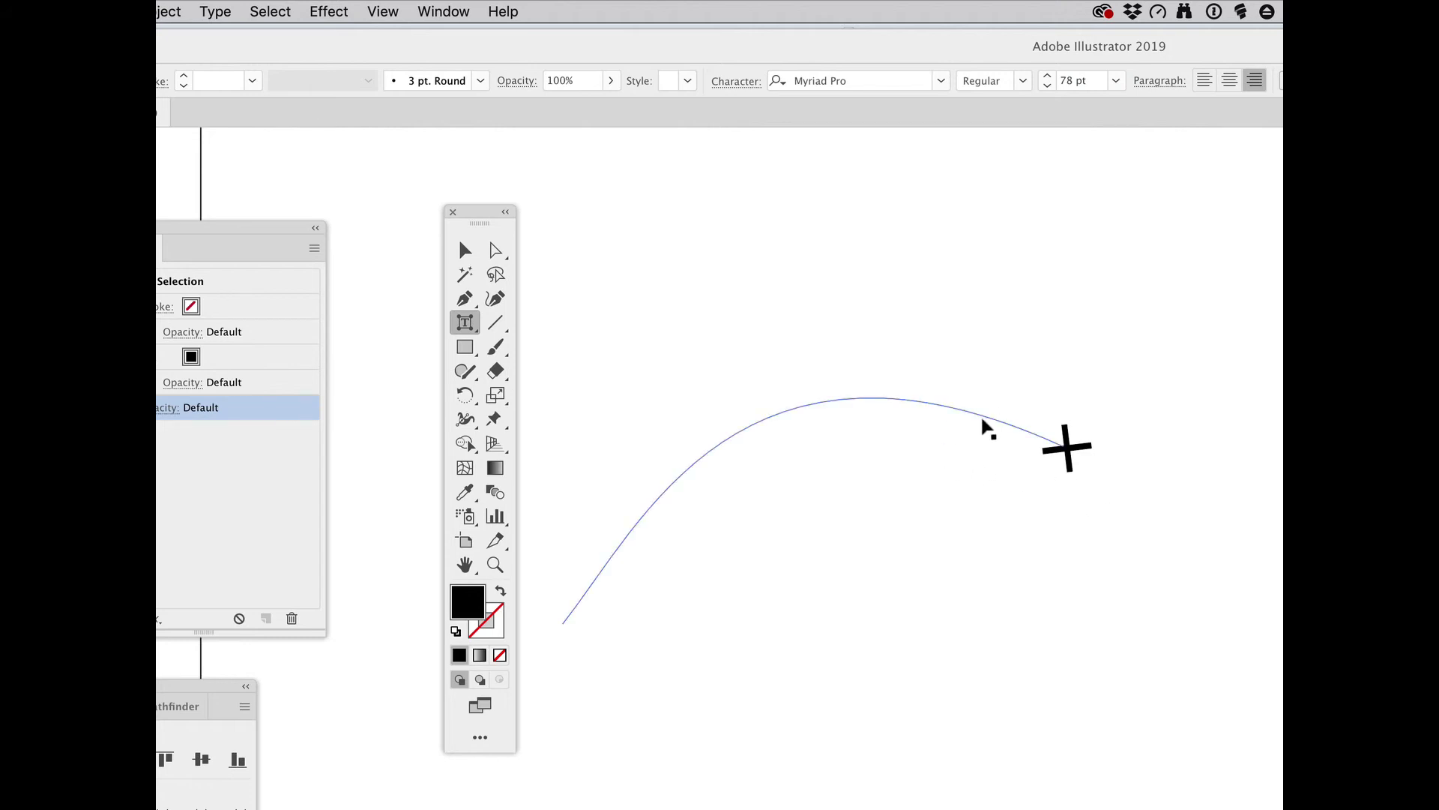
pyautogui.press('super+h')
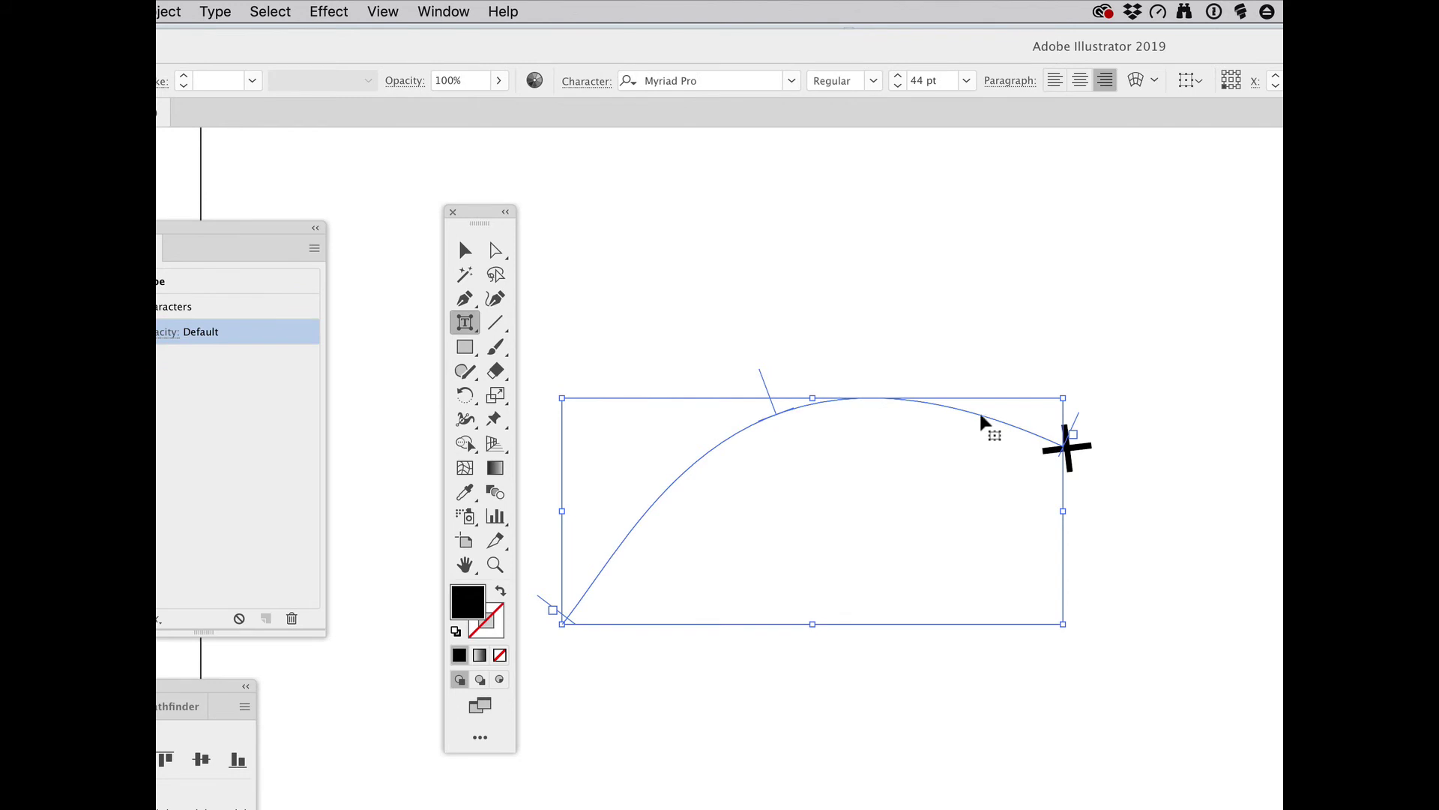
pyautogui.press('super+shift+b')
# Step: Select the curve's segment with Direct Selection to show its handles, and open the Color panel below it
pyautogui.click(494, 250)
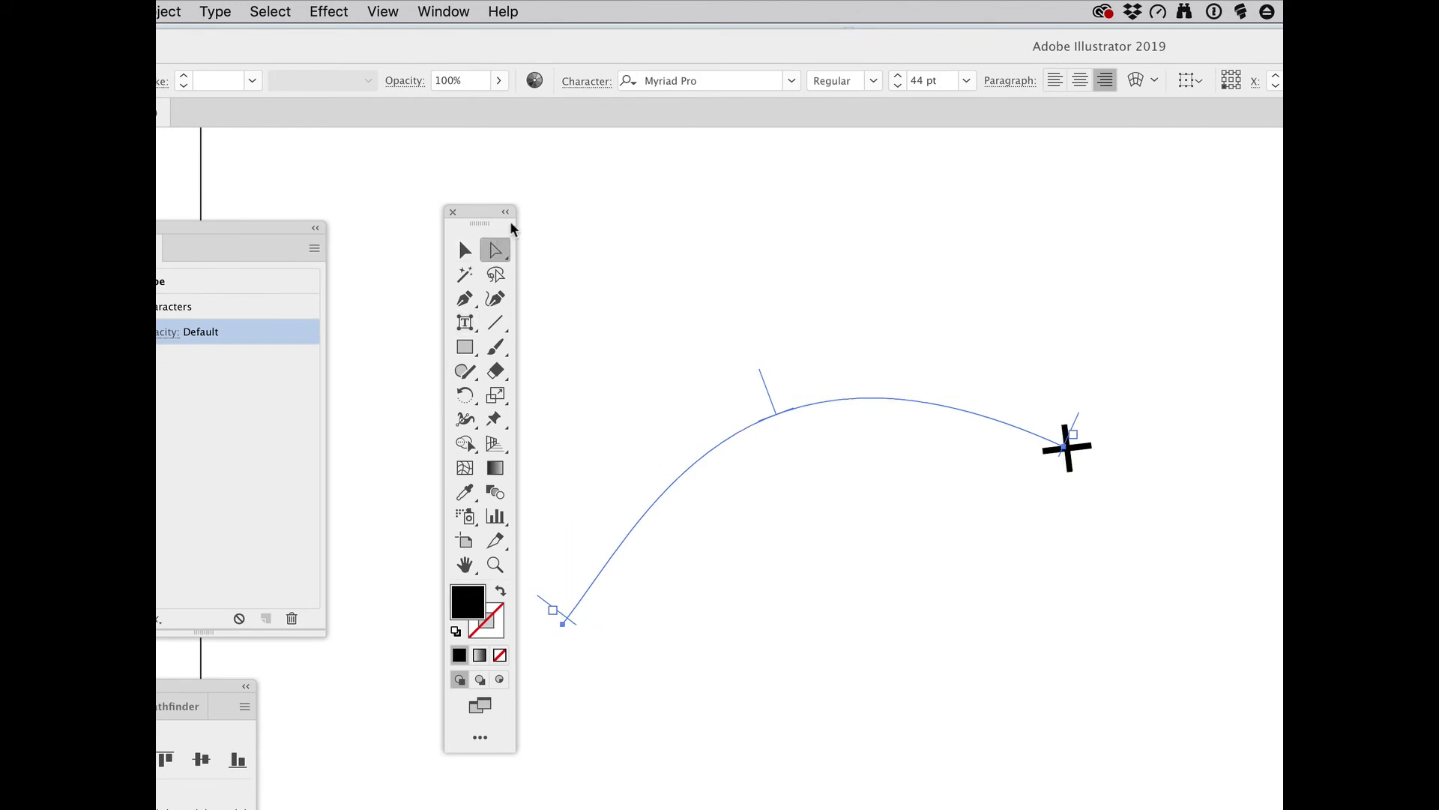
pyautogui.click(818, 475)
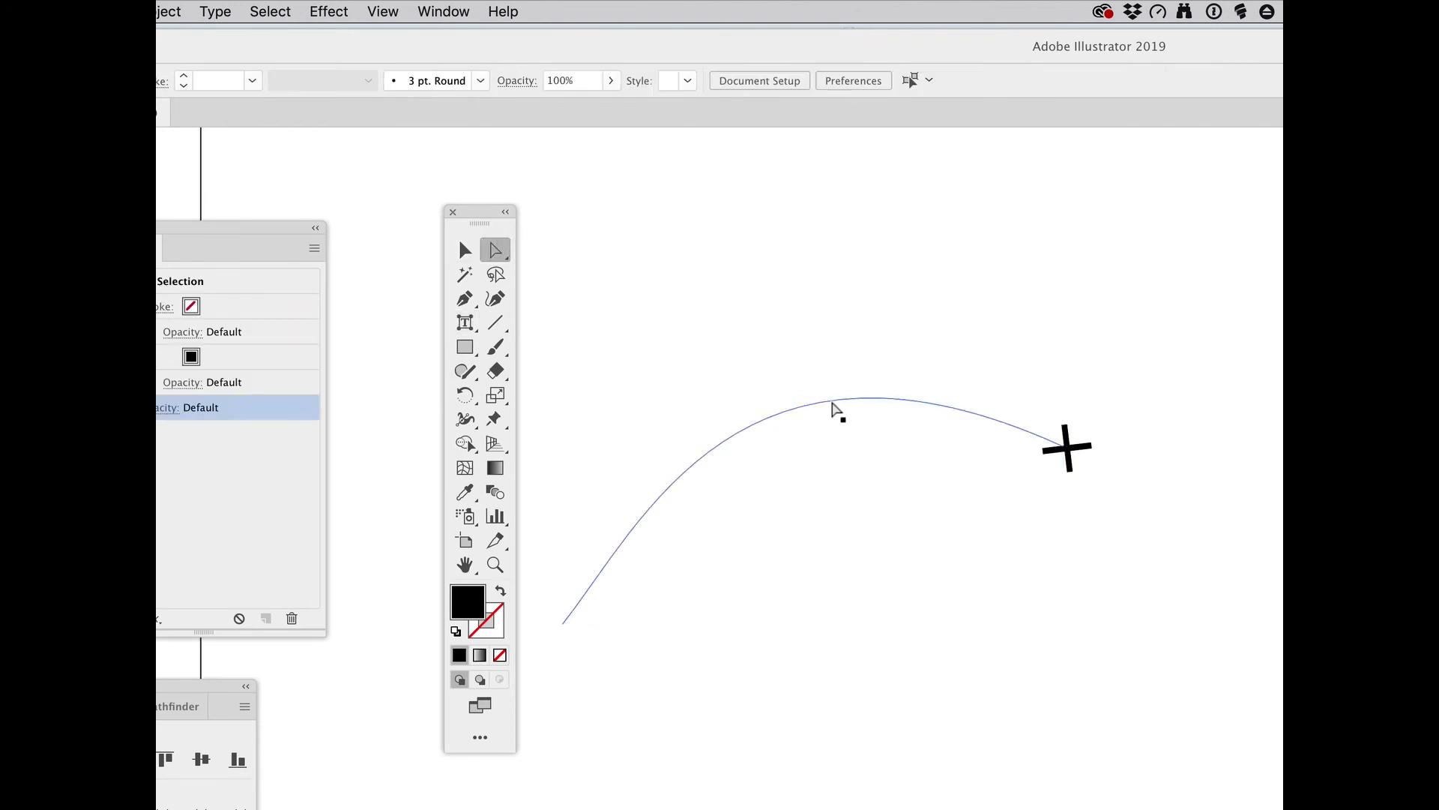
pyautogui.click(840, 400)
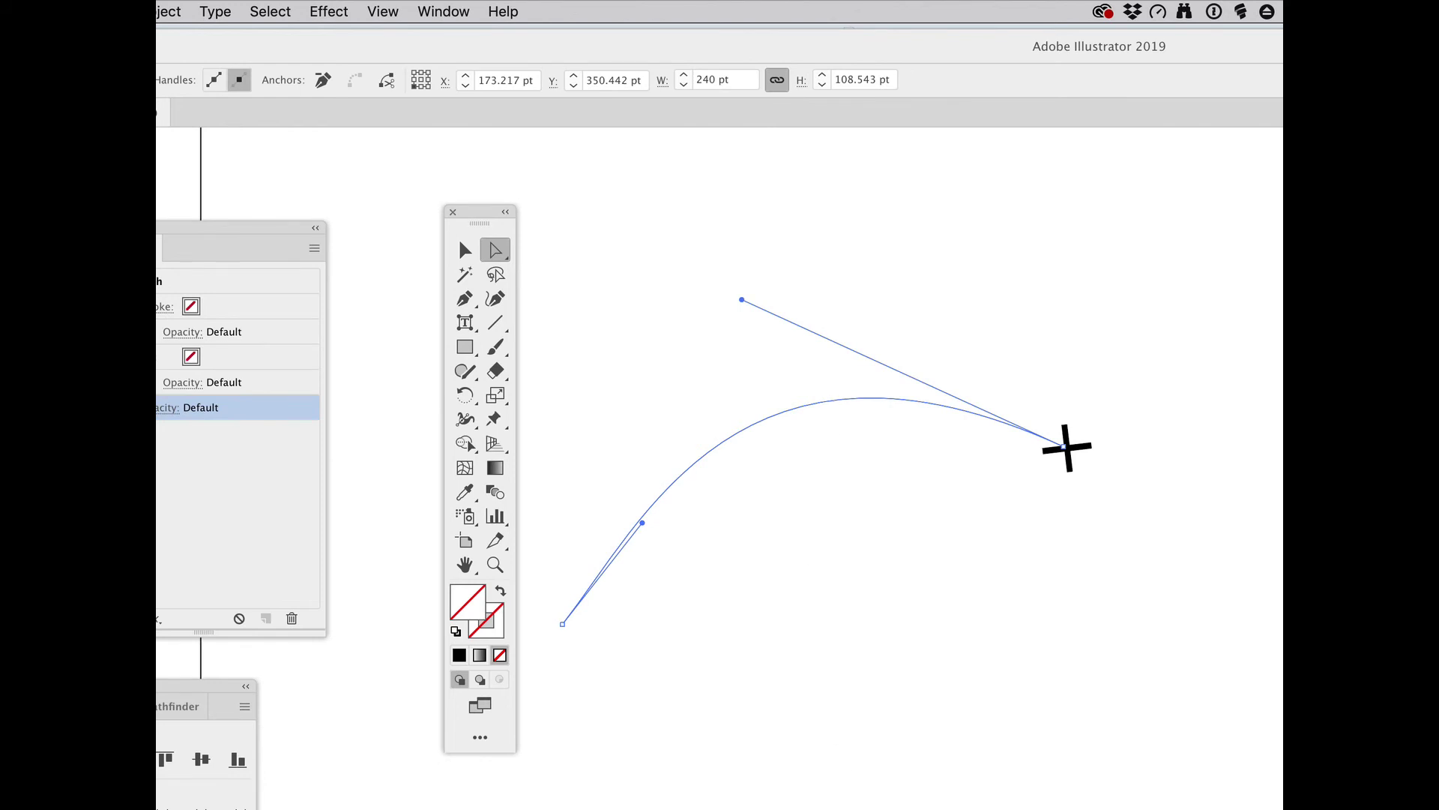
pyautogui.press('F6')
pyautogui.moveTo(861, 478); pyautogui.dragTo(629, 767)
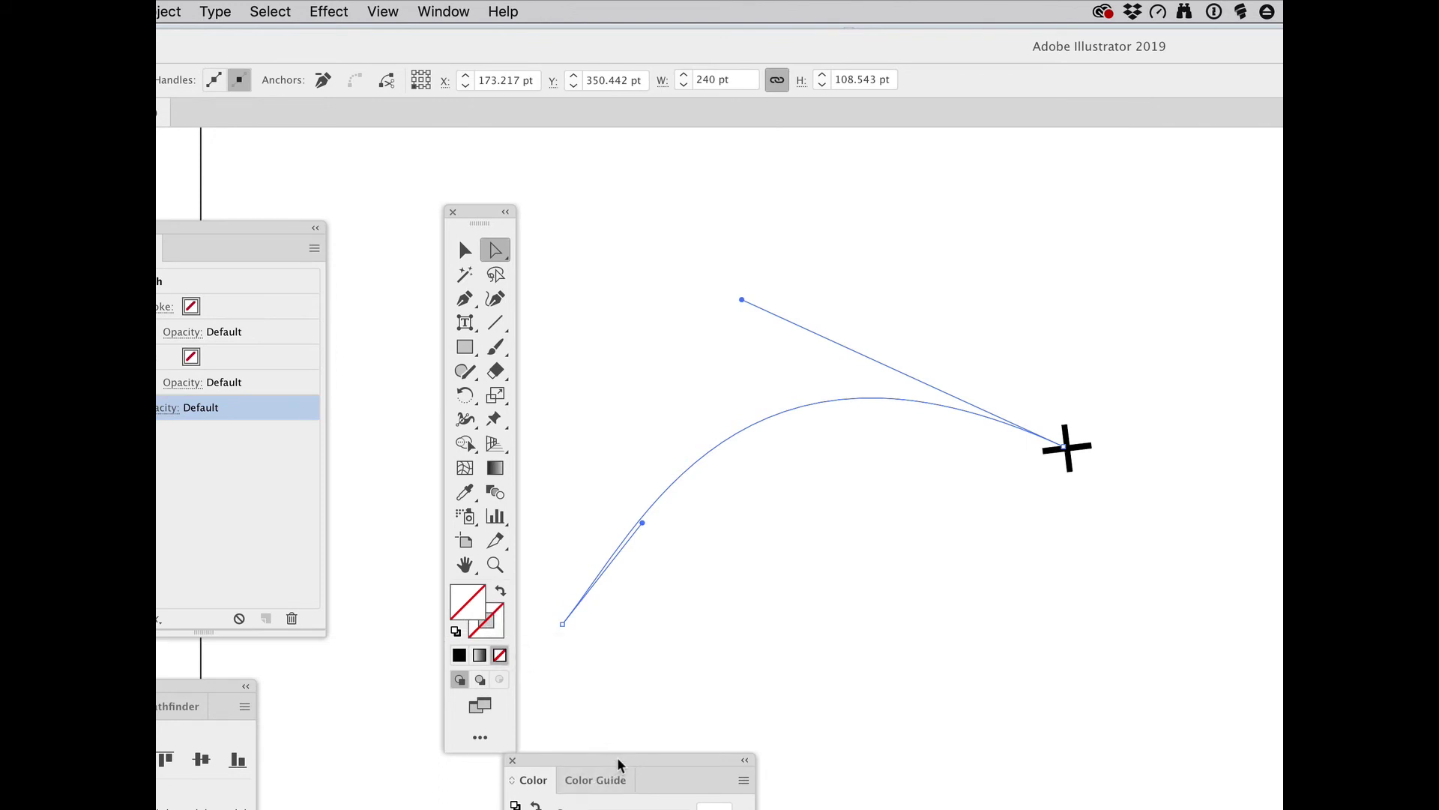
# Step: Set the curve's stroke to black in the Color panel, then move the panel aside and deselect
pyautogui.moveTo(618, 763); pyautogui.dragTo(826, 347)
pyautogui.click(746, 423)
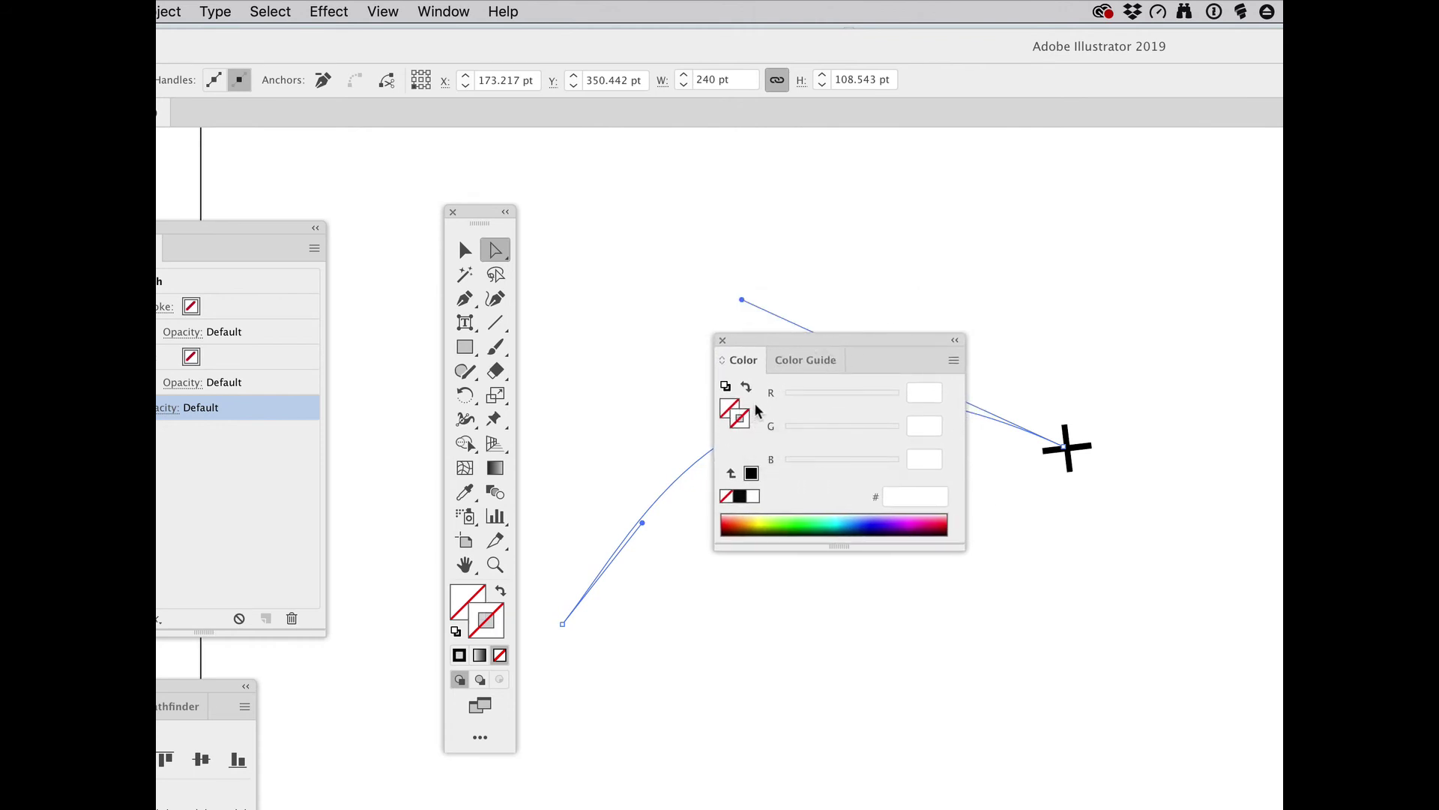
pyautogui.click(740, 497)
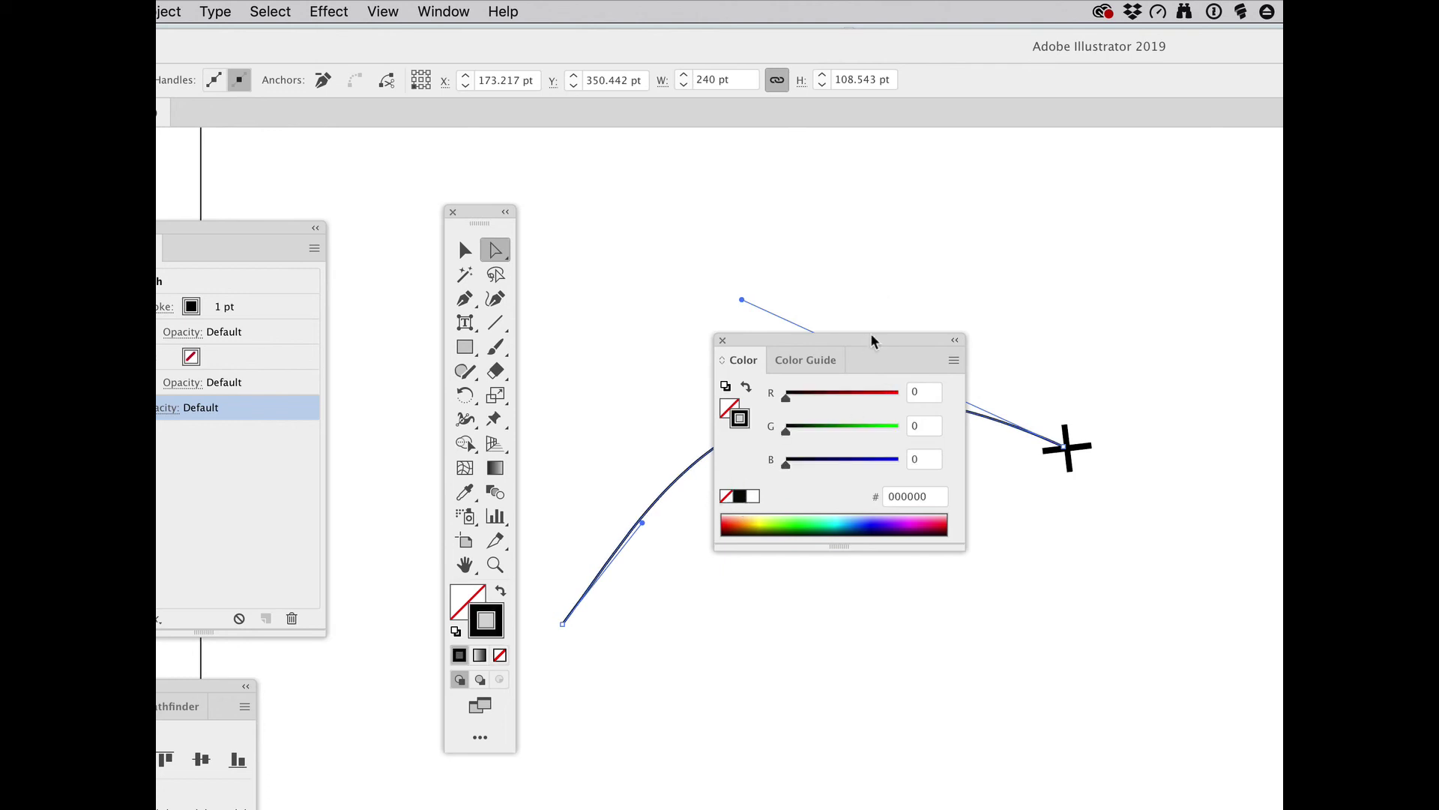
pyautogui.moveTo(914, 341); pyautogui.dragTo(755, 713)
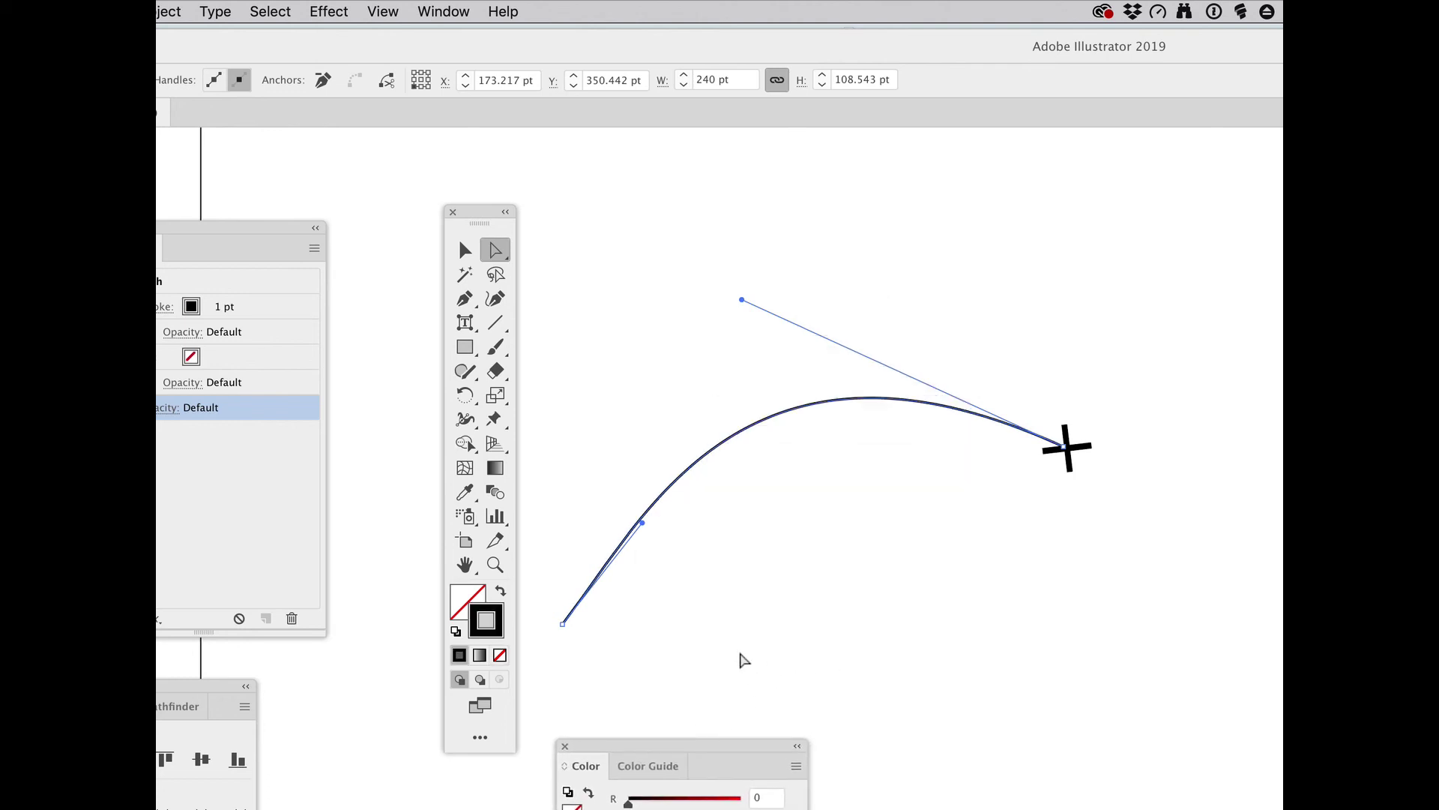
pyautogui.click(755, 637)
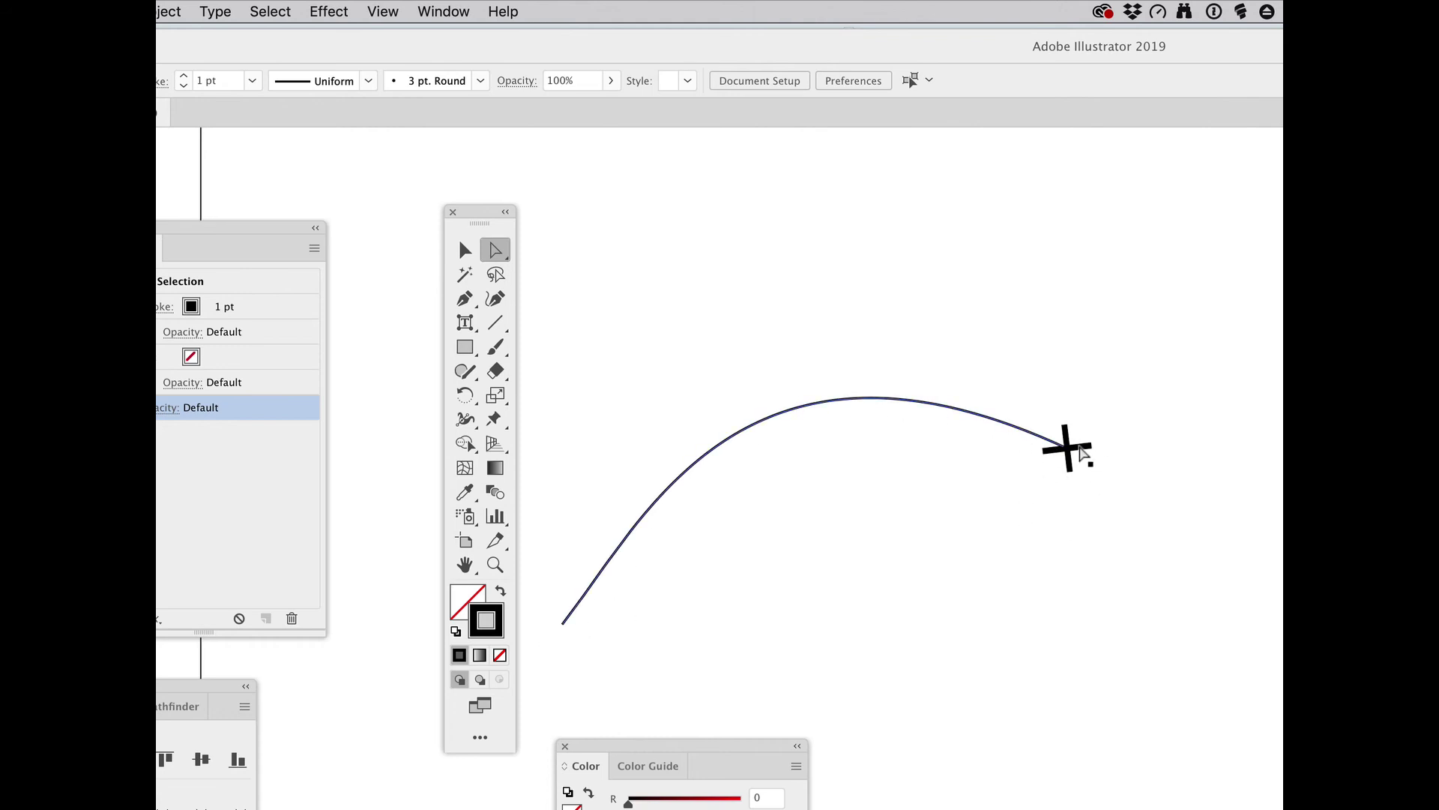
# Step: Enlarge the plus glyph at the curve's end from 44 pt to 62 pt
pyautogui.click(1077, 454)
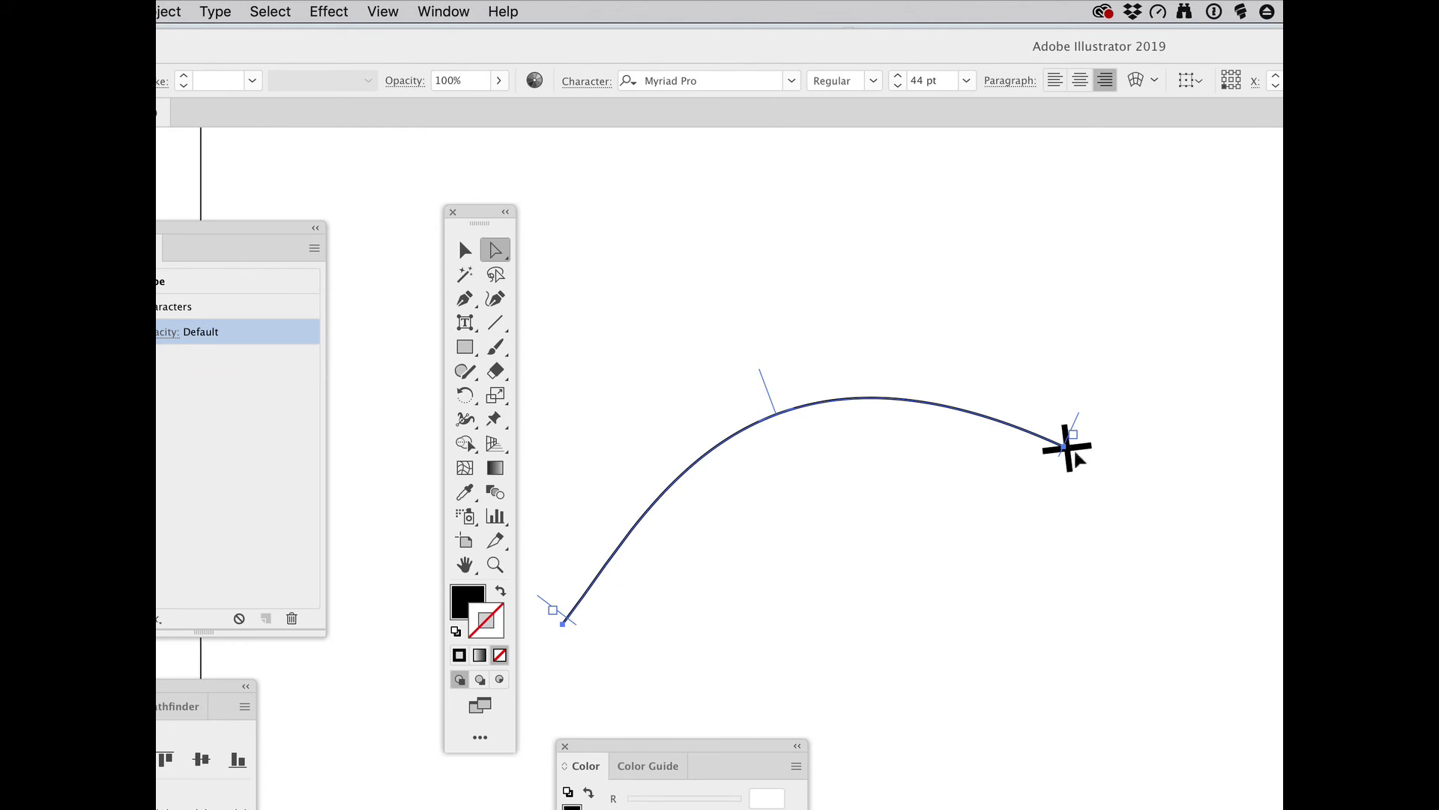
pyautogui.press('t')
pyautogui.click(1065, 446)
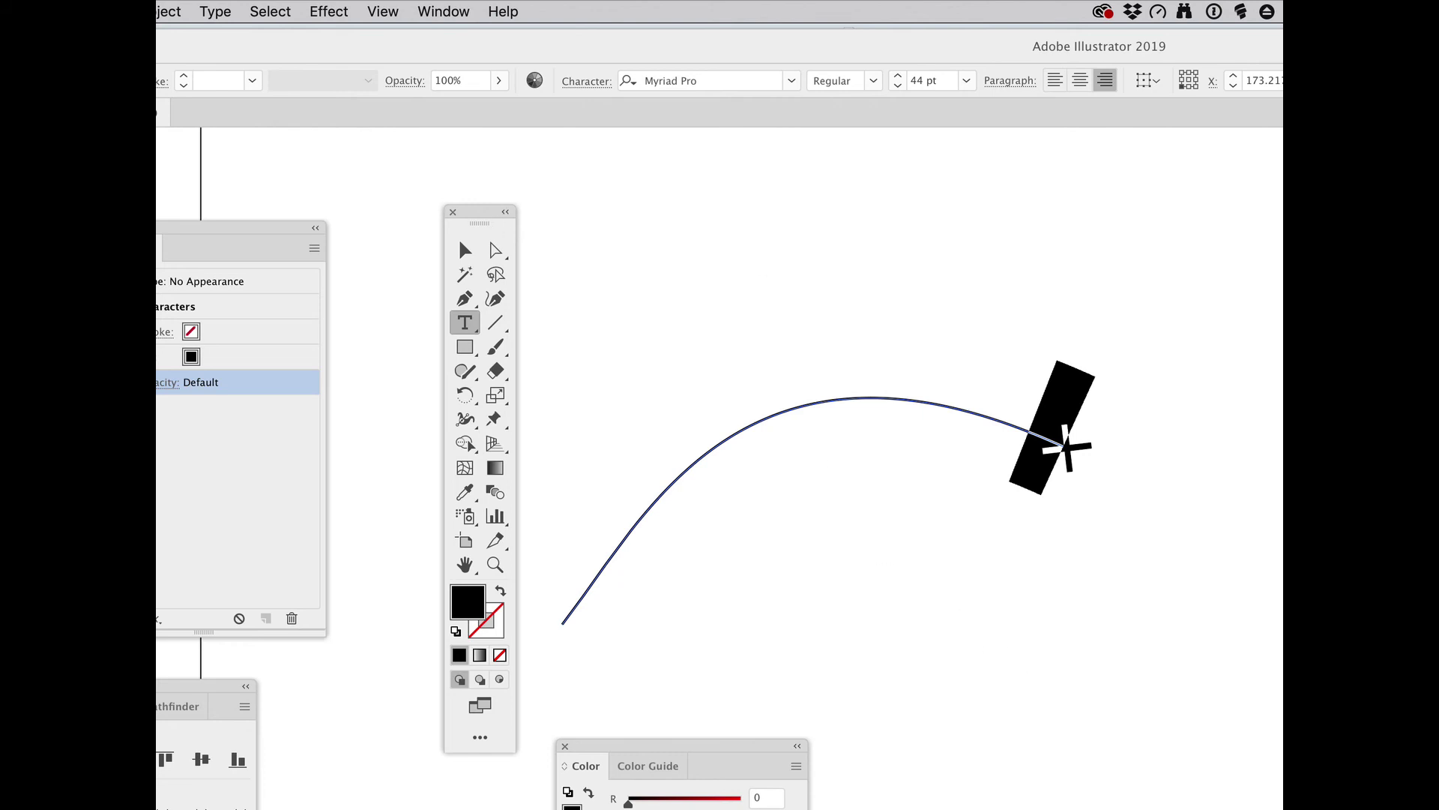
pyautogui.press('super+shift+period')
pyautogui.press('super+shift+period')
pyautogui.press('super+shift+period')
pyautogui.press('super+shift+period')
pyautogui.press('super+shift+period')
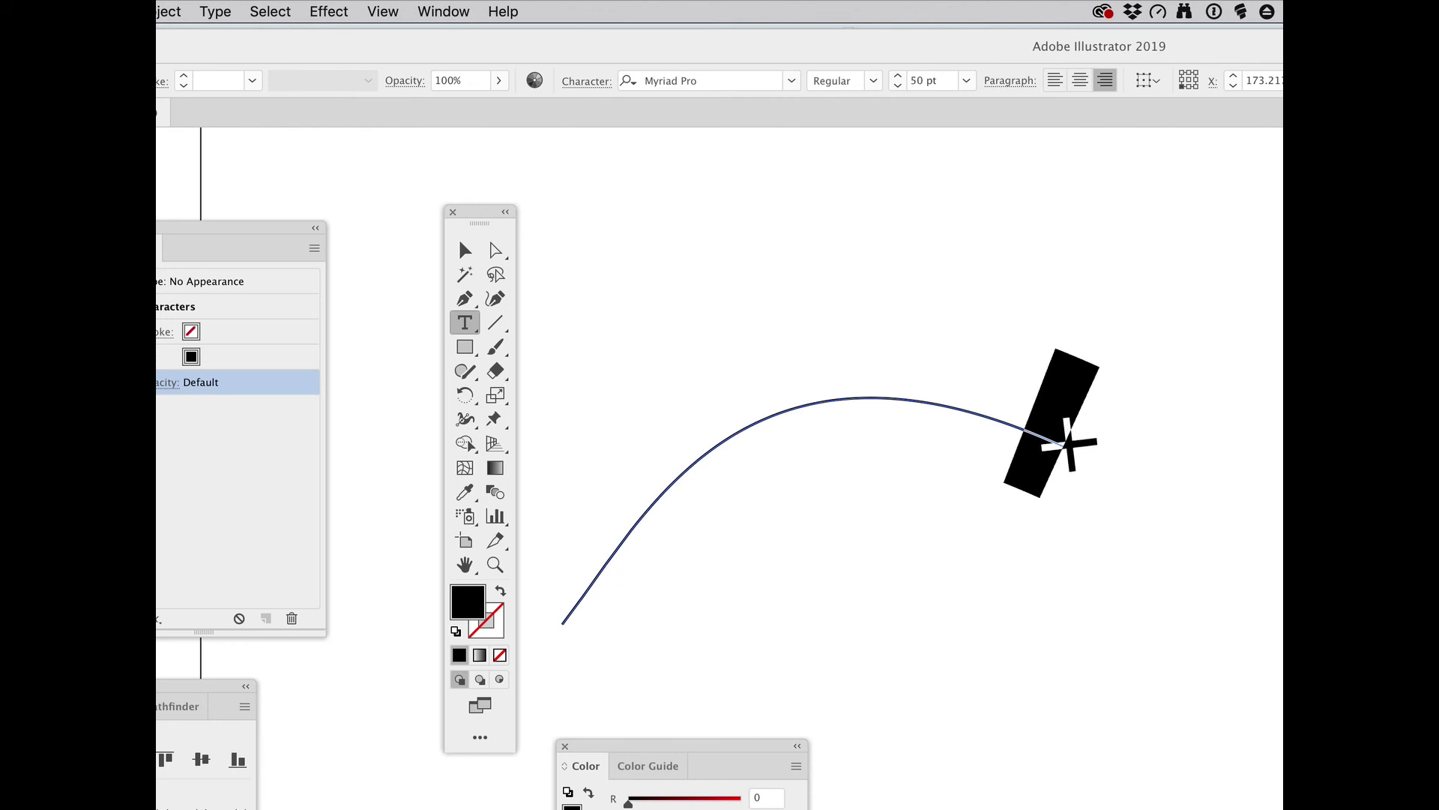
pyautogui.press('super+shift+period')
pyautogui.press('super+shift+period')
pyautogui.press('super+shift+period')
pyautogui.press('super+shift+period')
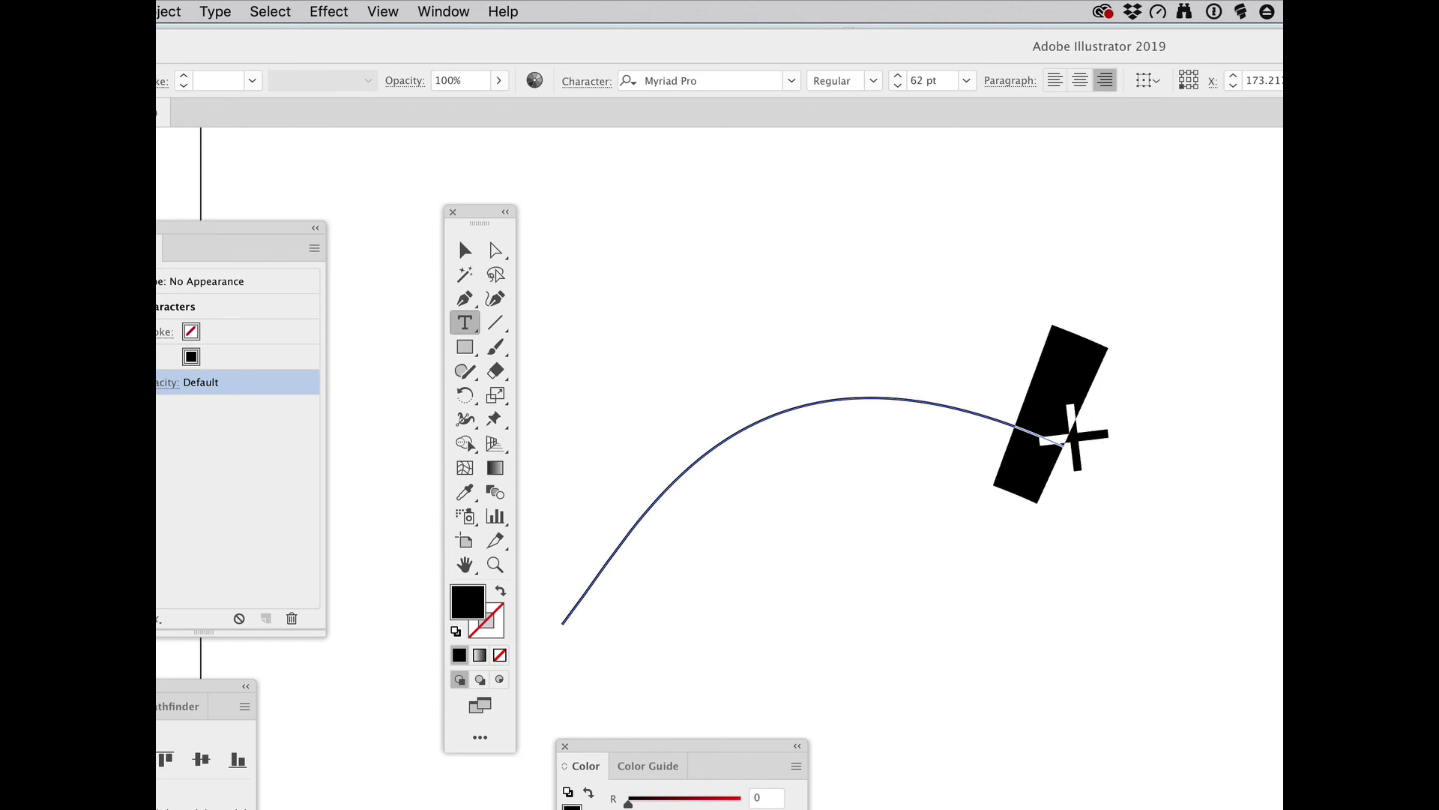
pyautogui.press('super+shift+a')
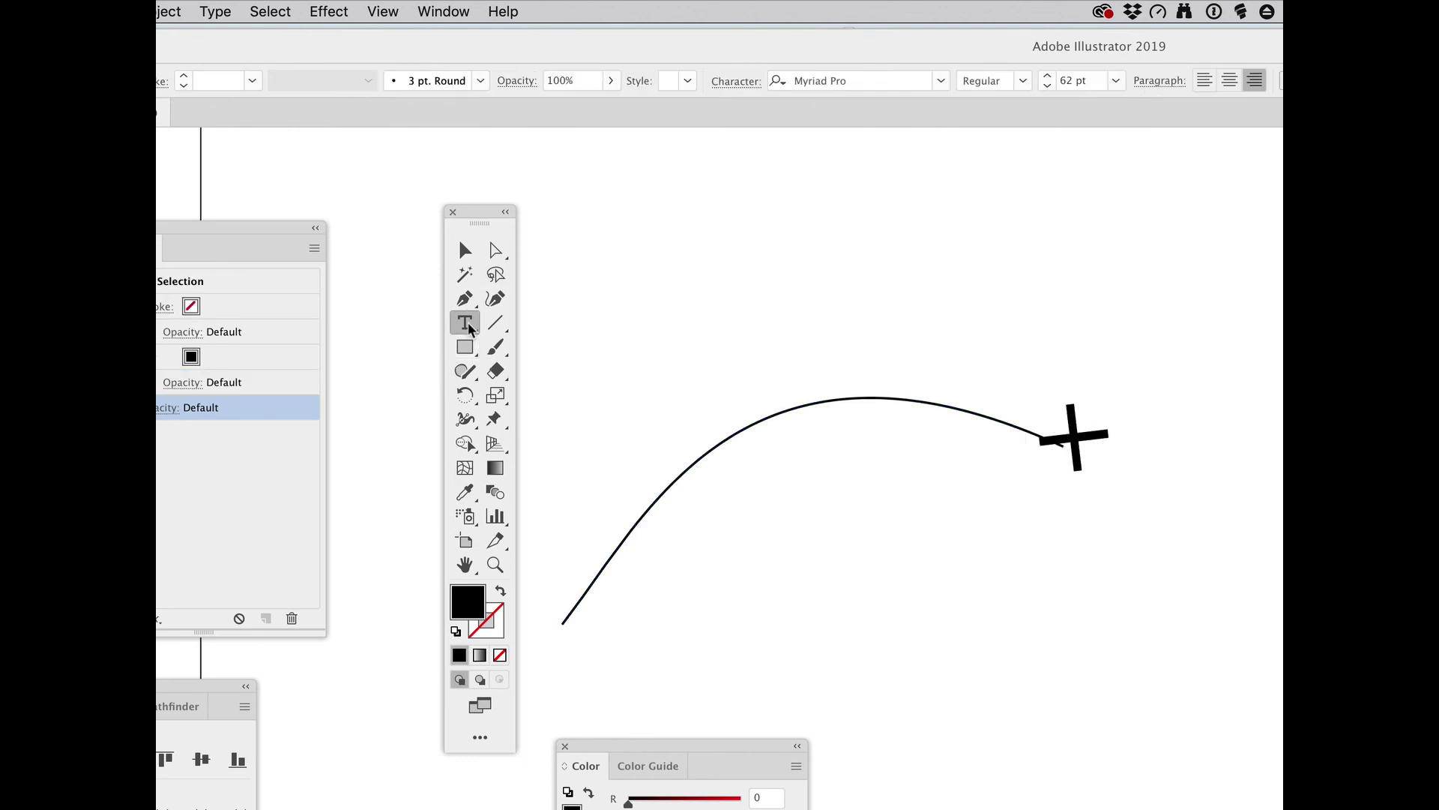
# Step: Use the Touch Type Tool to shift the plus glyph down onto the curve's end
pyautogui.click(466, 324)
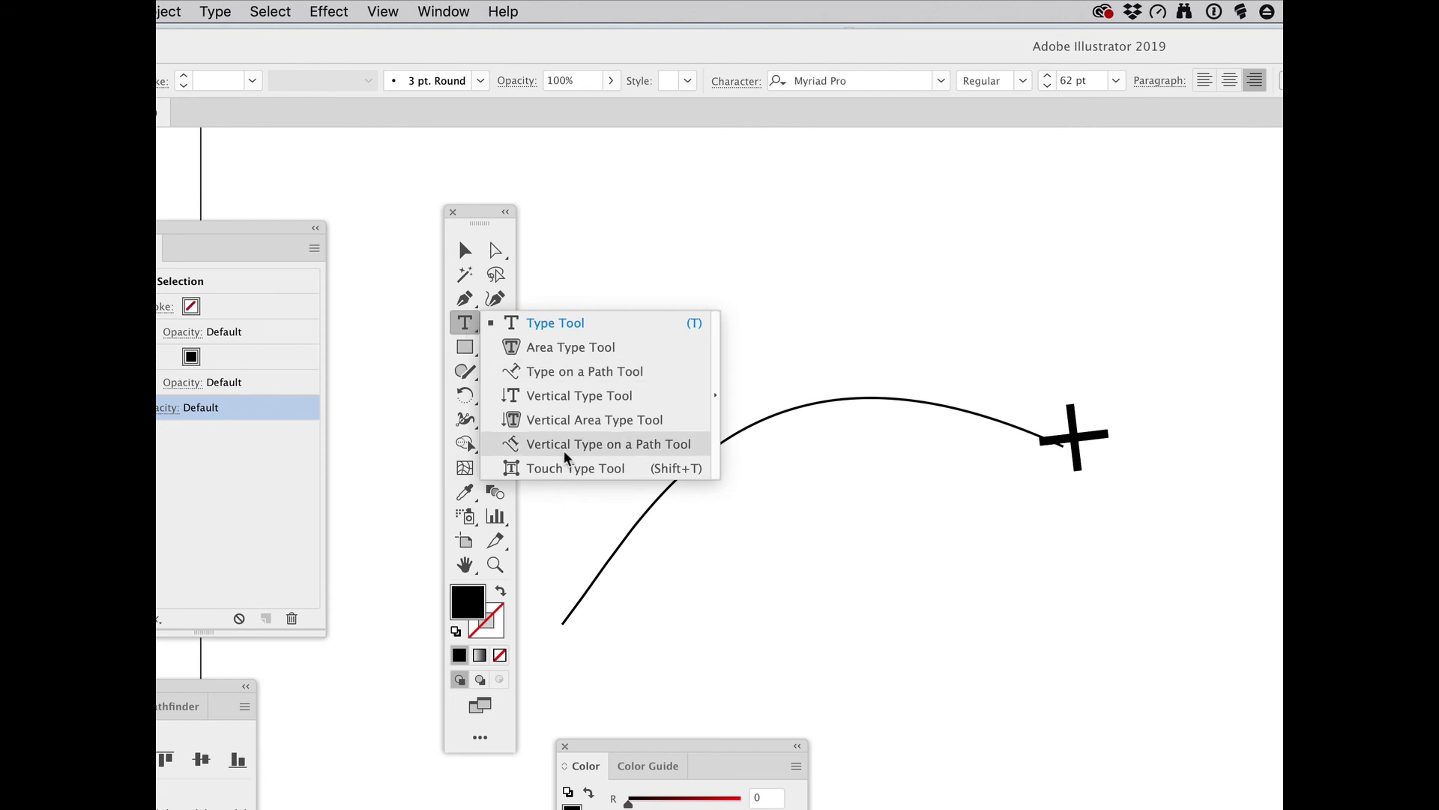
pyautogui.click(572, 469)
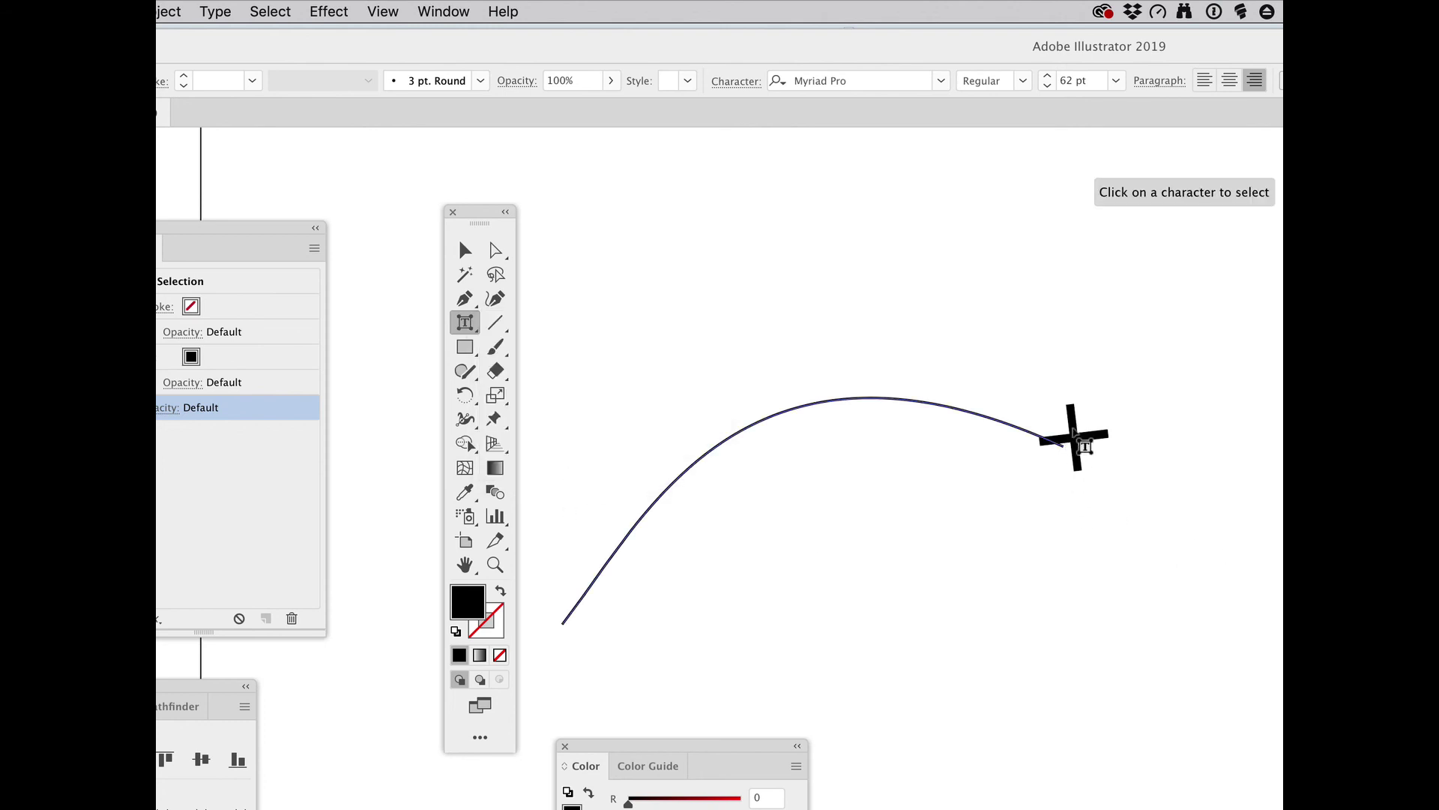
pyautogui.click(1076, 440)
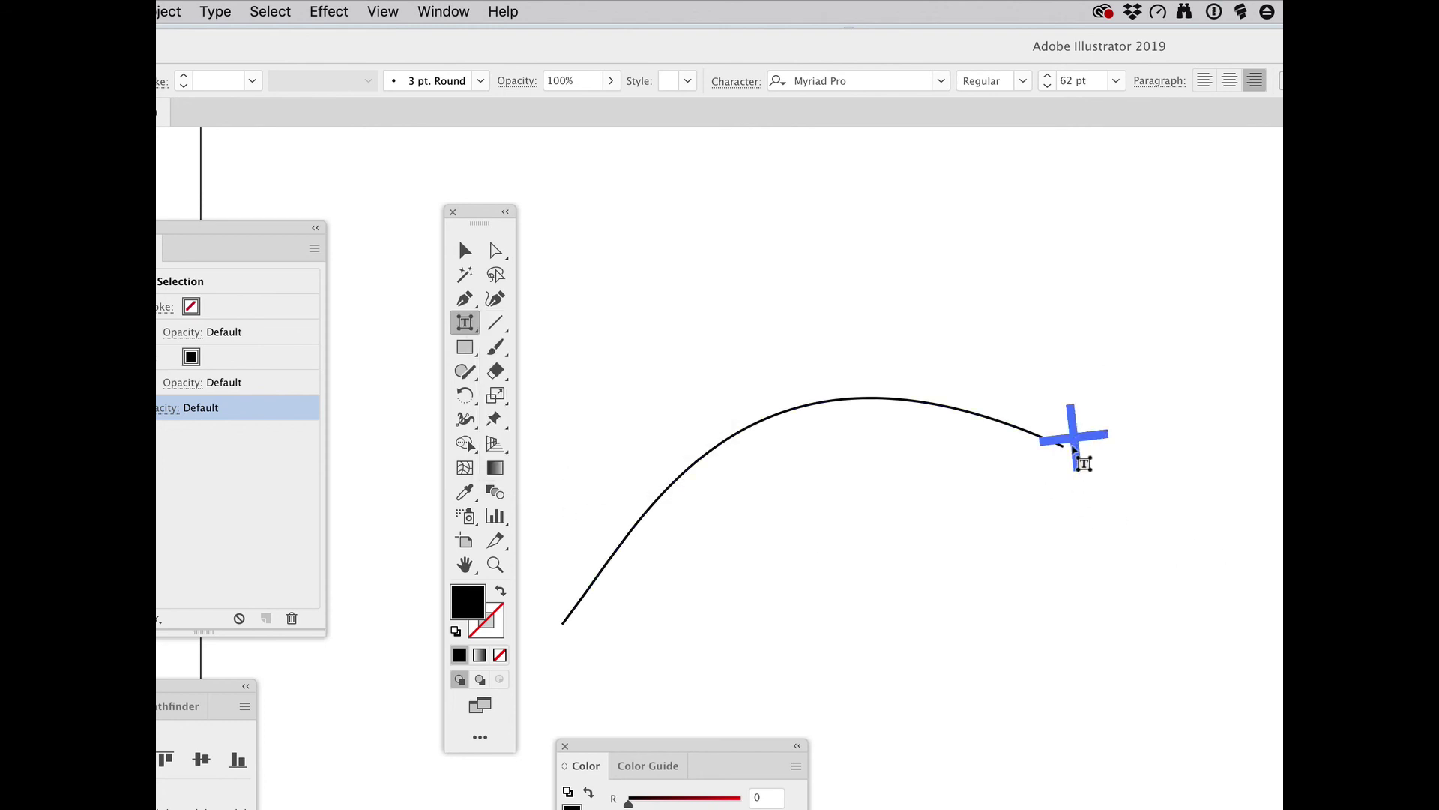
pyautogui.click(1073, 450)
pyautogui.click(1082, 428)
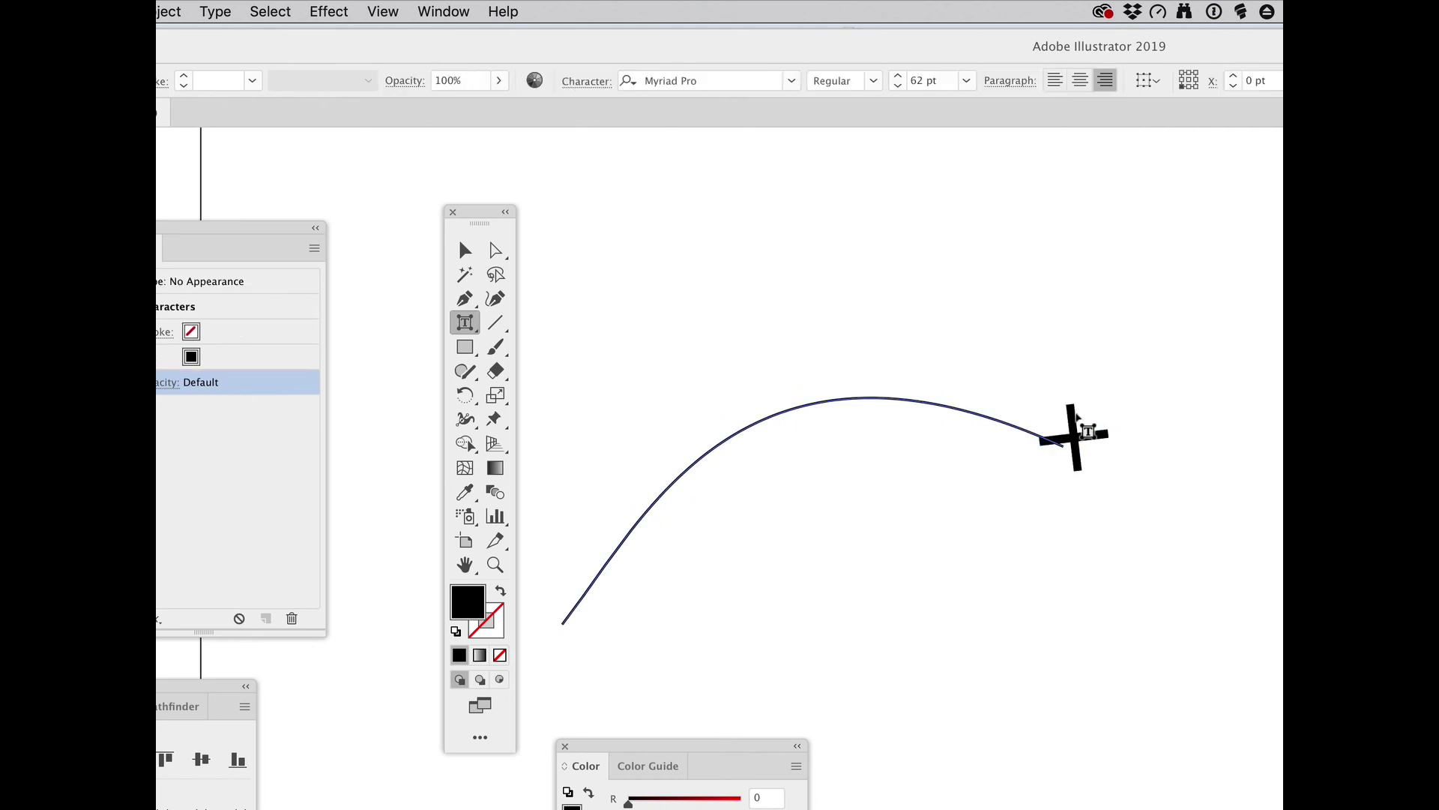
pyautogui.click(1080, 430)
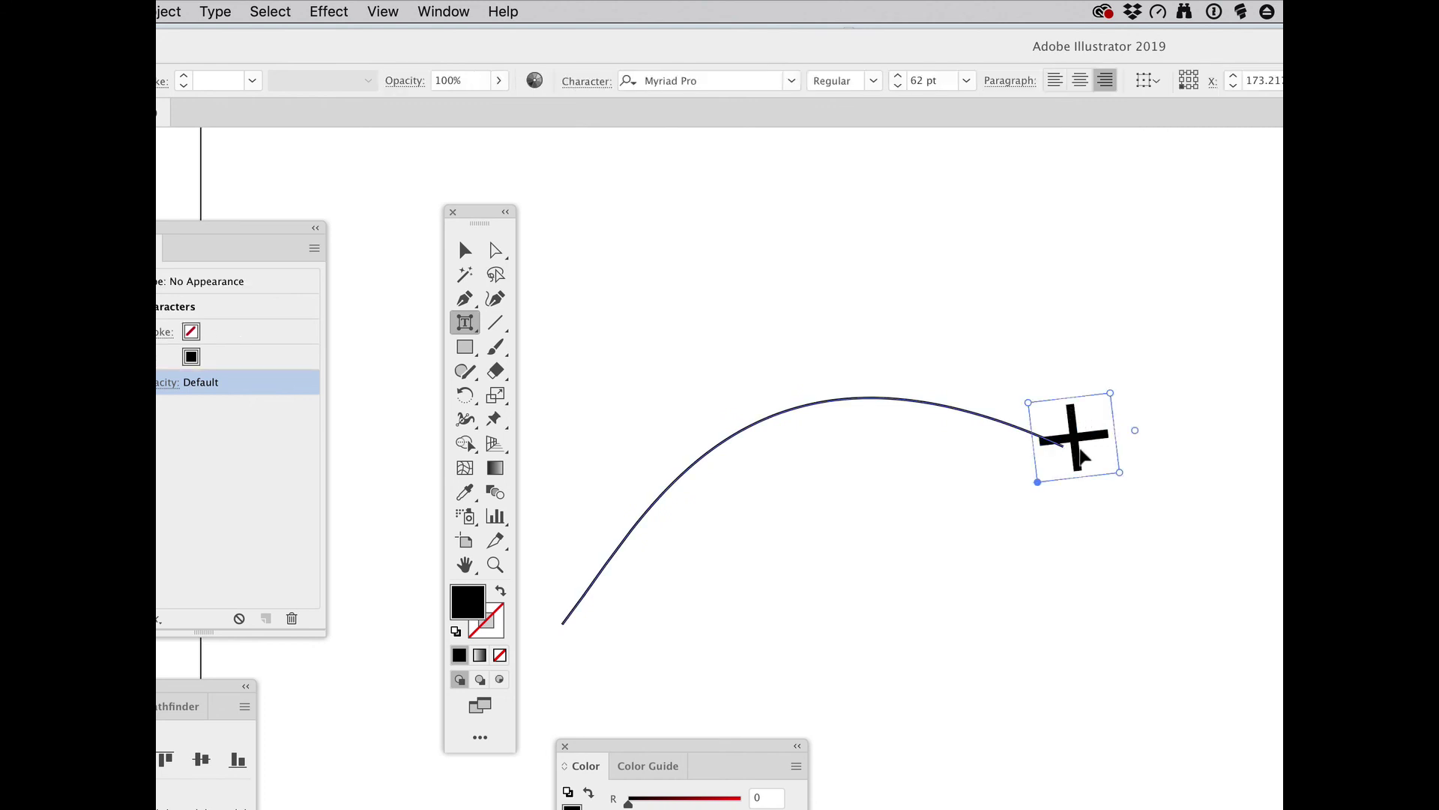
pyautogui.moveTo(1084, 442); pyautogui.dragTo(1083, 453)
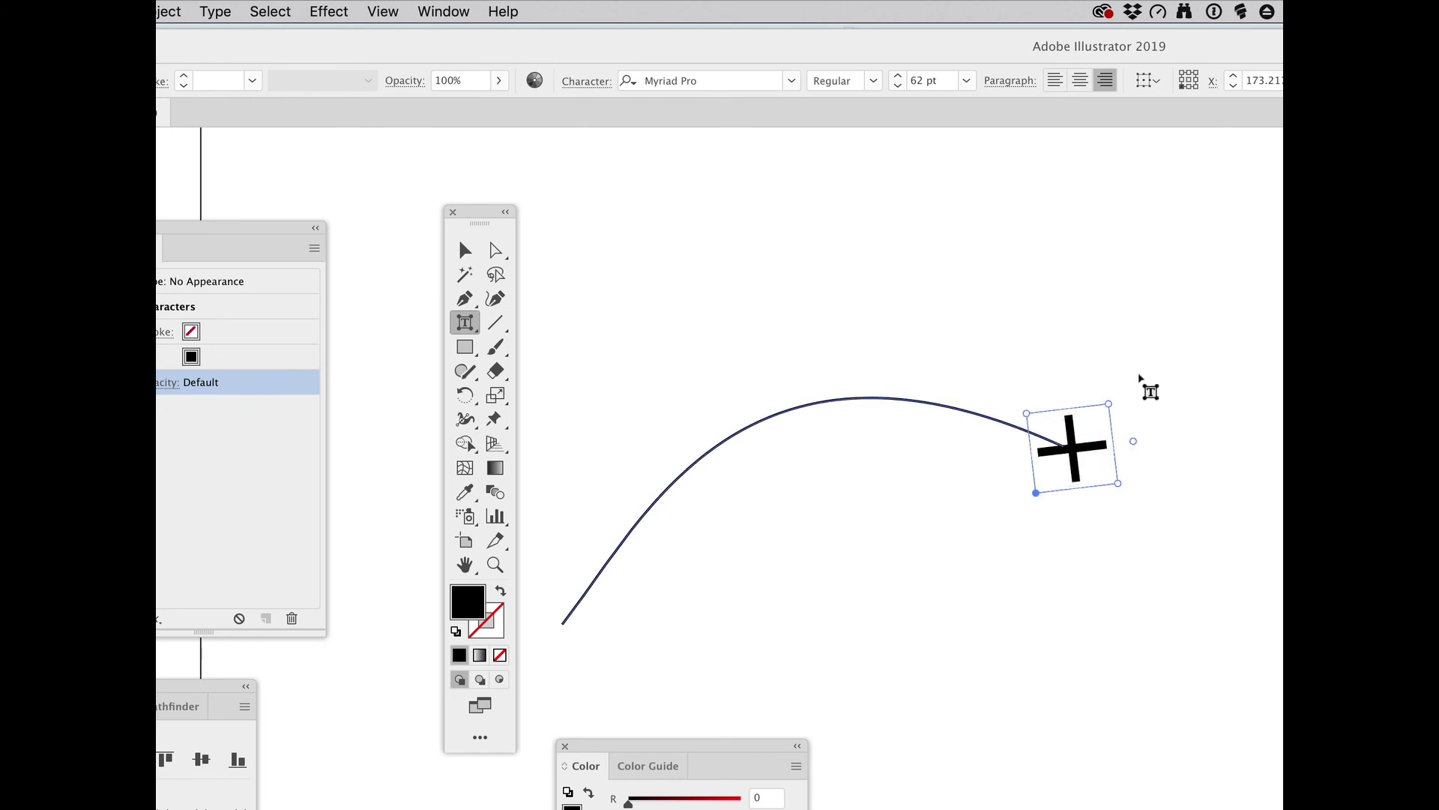
pyautogui.press('super+shift+a')
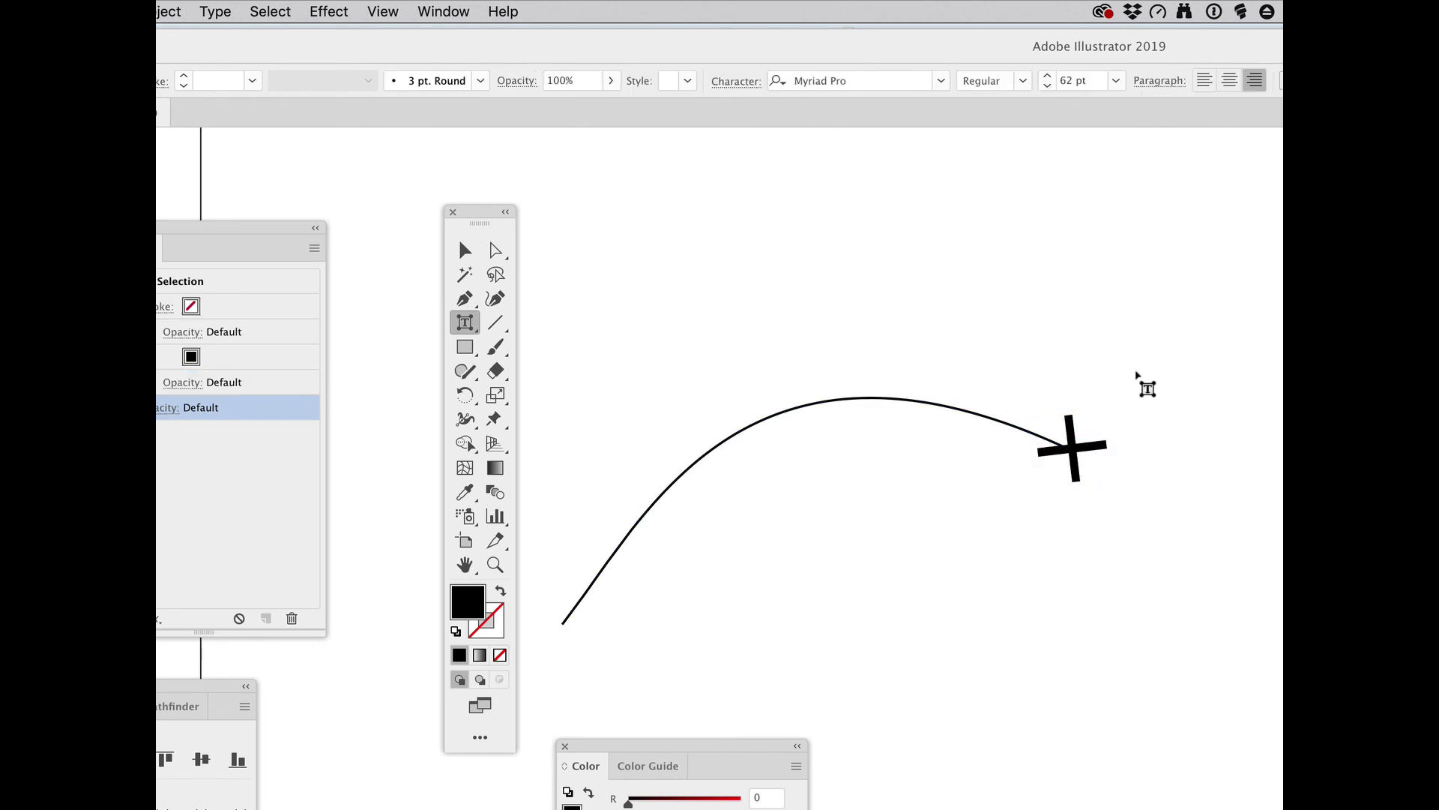